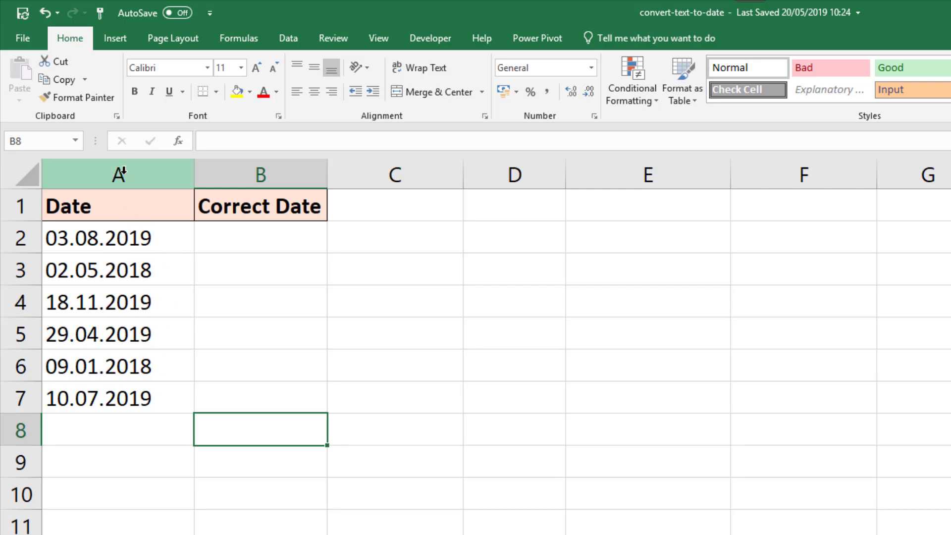
# Step: In column A, replace every '.' with '/' so the entries become dates like 03/08/2019
pyautogui.click(123, 174)
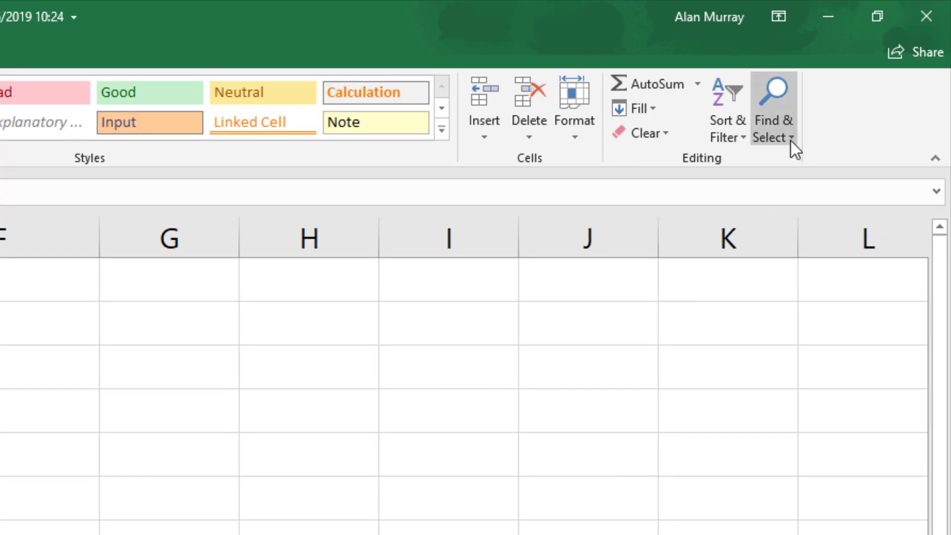
pyautogui.click(791, 141)
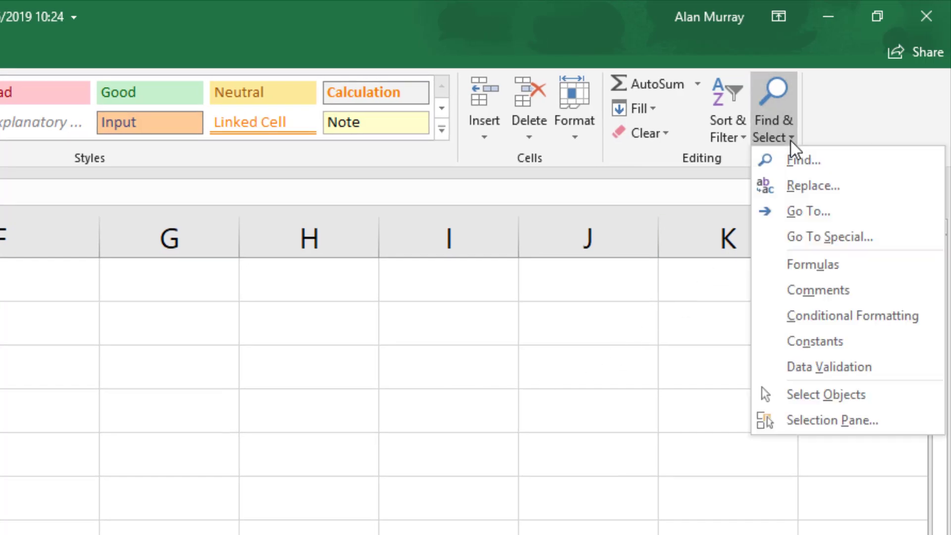
pyautogui.click(796, 185)
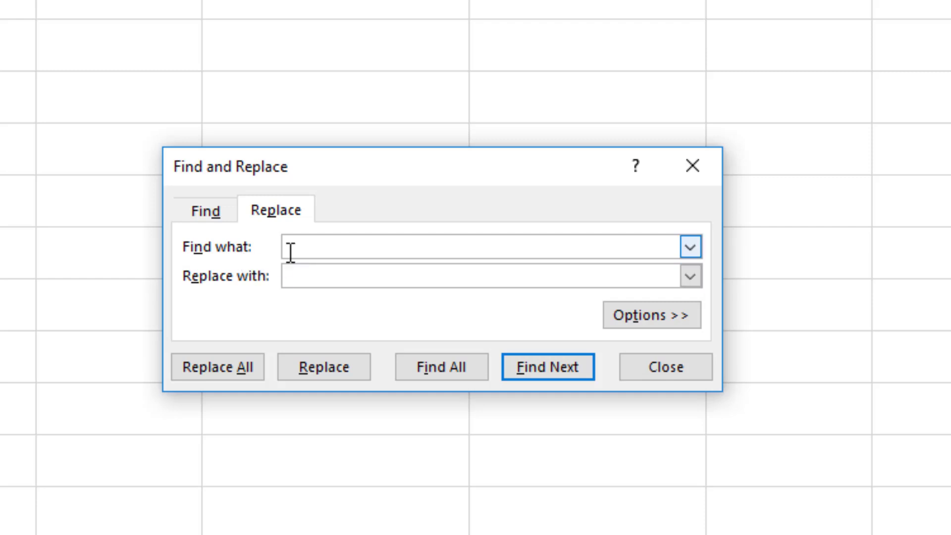
pyautogui.write('.')
pyautogui.click(303, 284)
pyautogui.write('/')
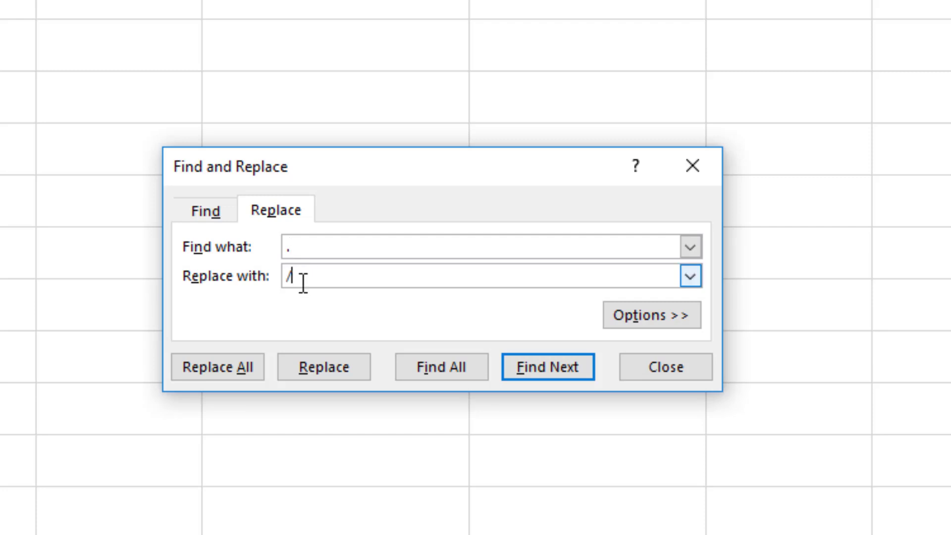
pyautogui.click(230, 372)
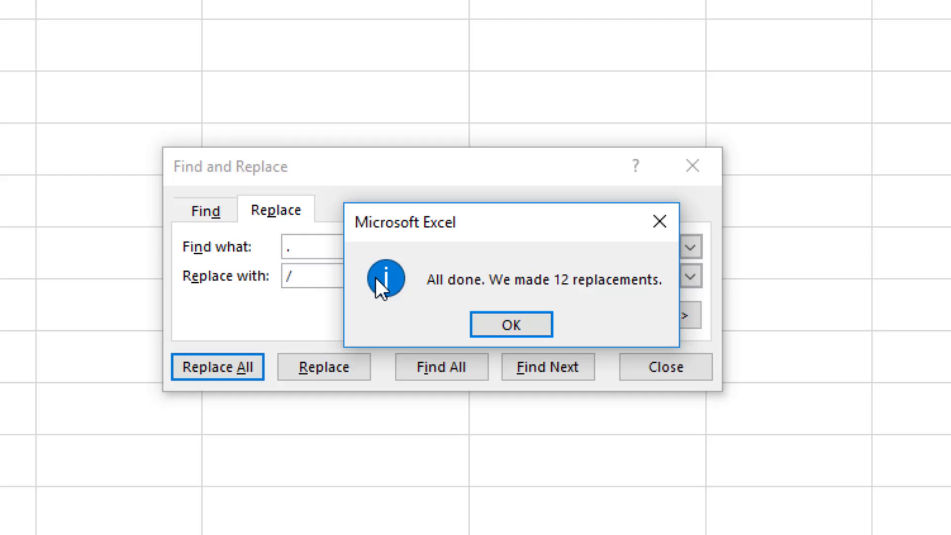
pyautogui.click(511, 327)
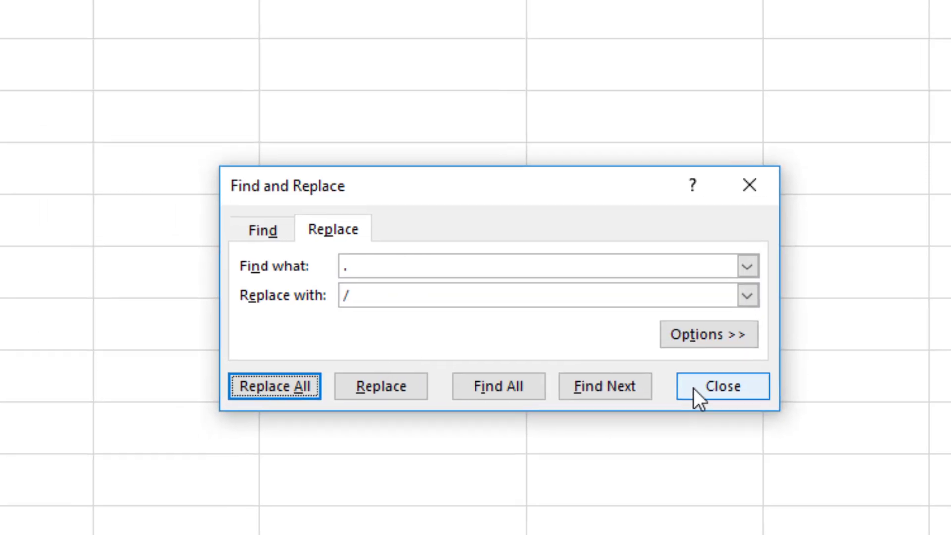
pyautogui.click(637, 371)
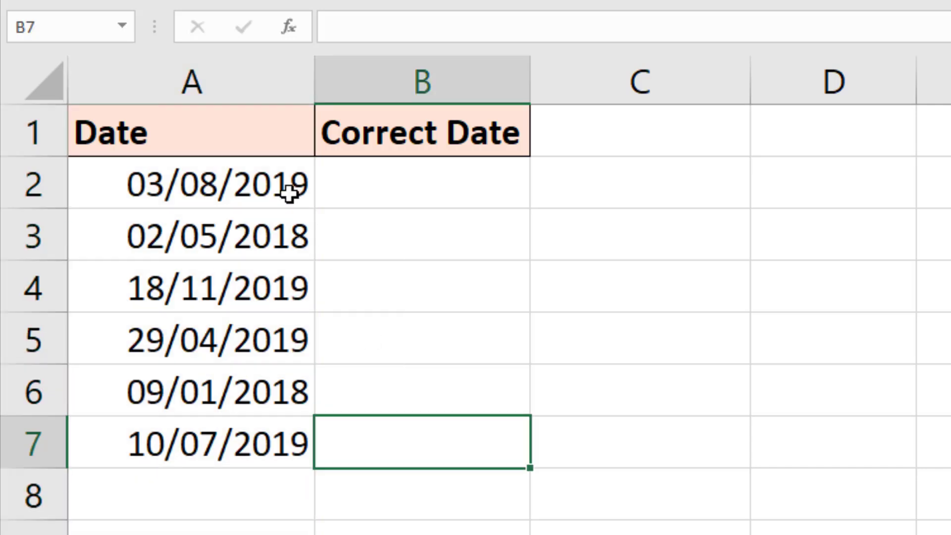
pyautogui.moveTo(289, 194); pyautogui.dragTo(277, 443)
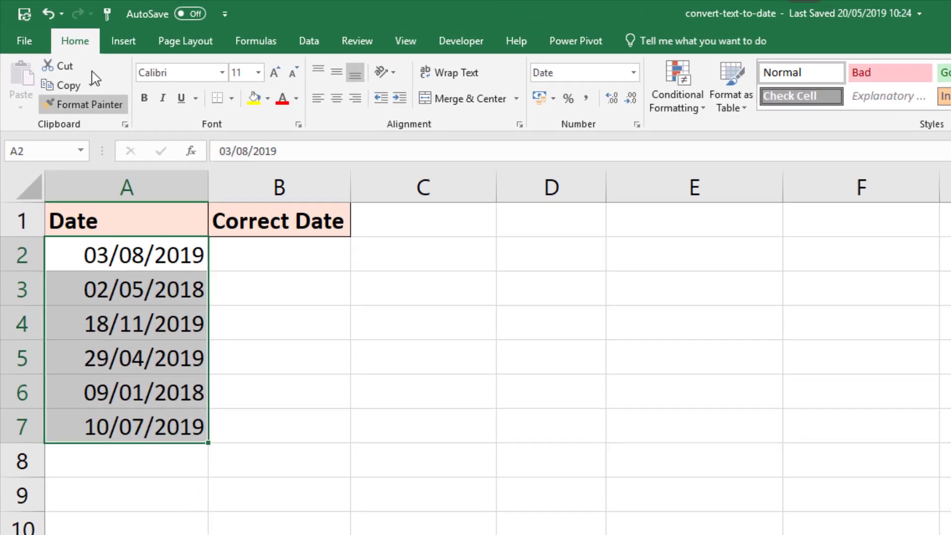
# Step: Undo the dot-to-slash replacement and start a SUBSTITUTE formula in B2
pyautogui.click(53, 14)
pyautogui.click(276, 264)
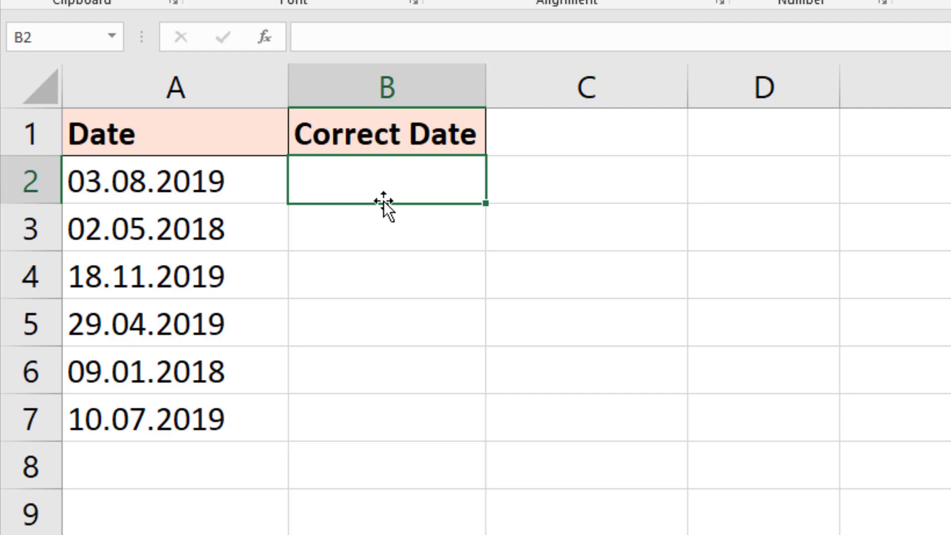
pyautogui.write('=sub')
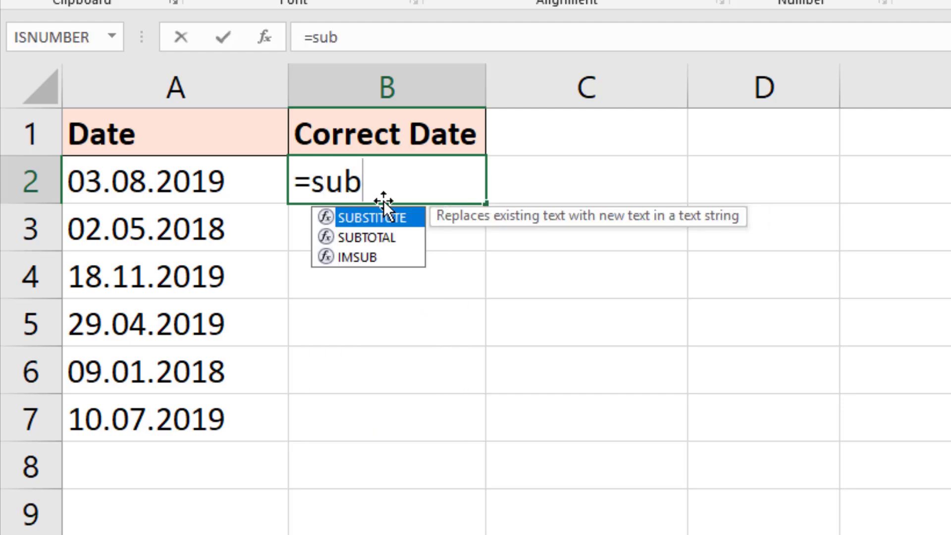
pyautogui.press('Tab')
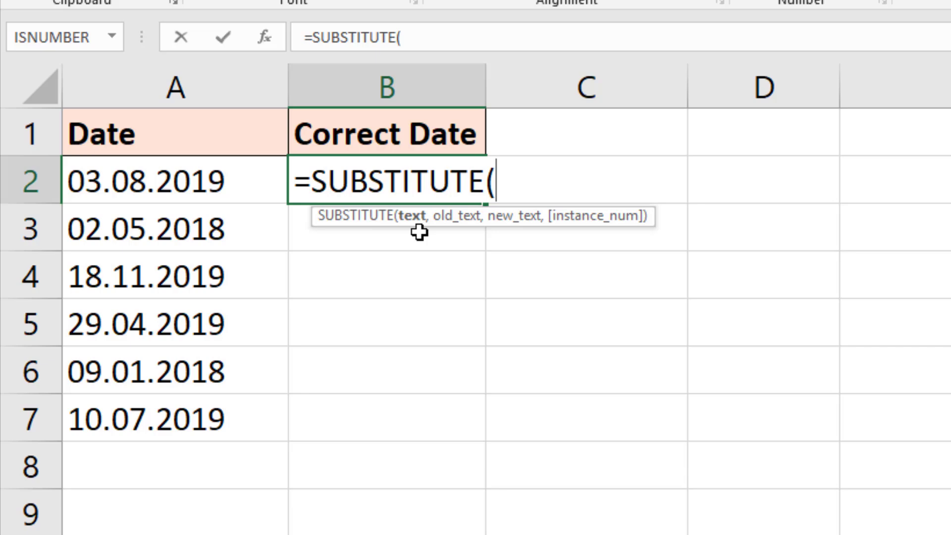
# Step: Complete =SUBSTITUTE(A2,".","/") in B2 and fill it down to B7
pyautogui.click(218, 185)
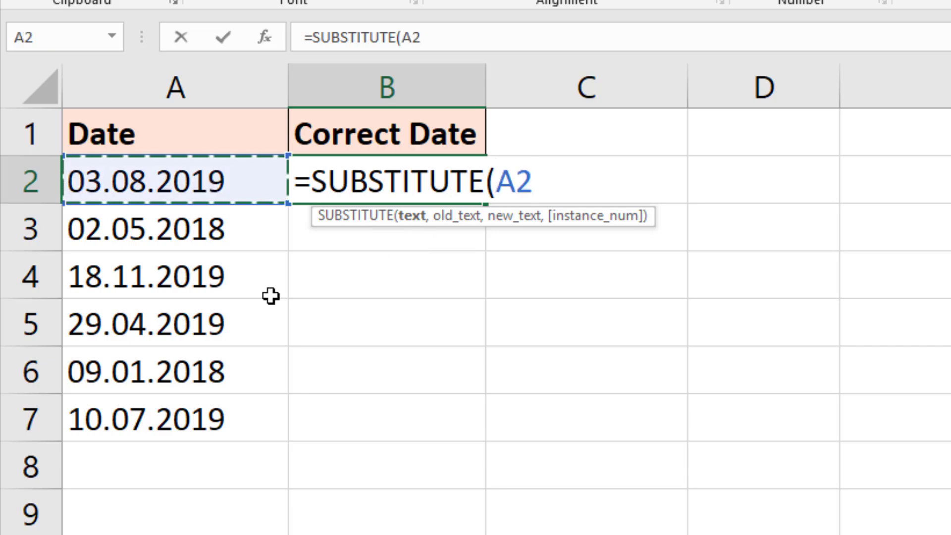
pyautogui.write(',')
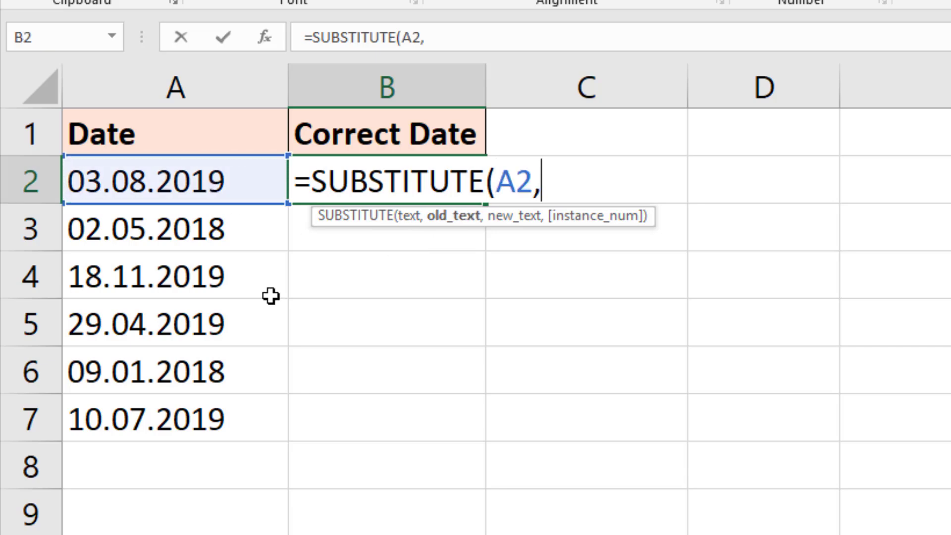
pyautogui.write('".","/')
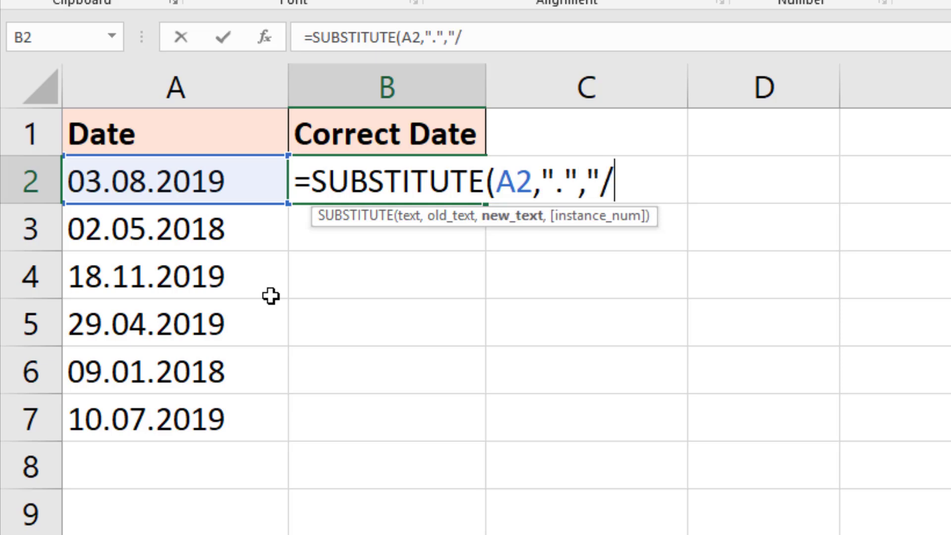
pyautogui.write('"')
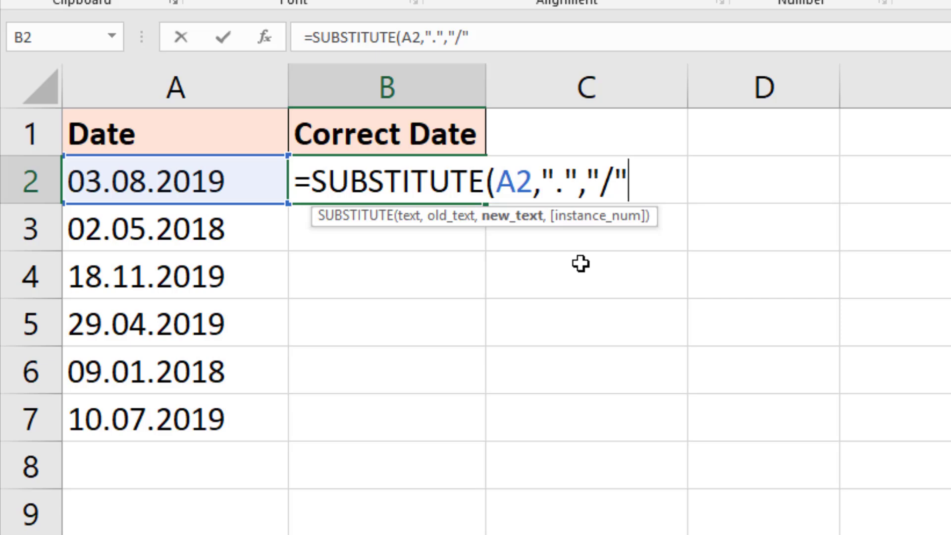
pyautogui.write(')')
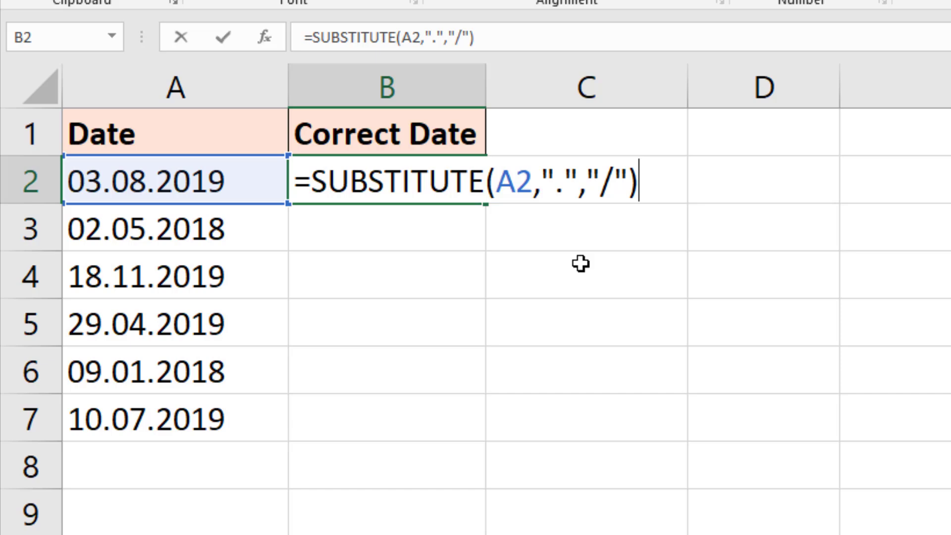
pyautogui.press('Return')
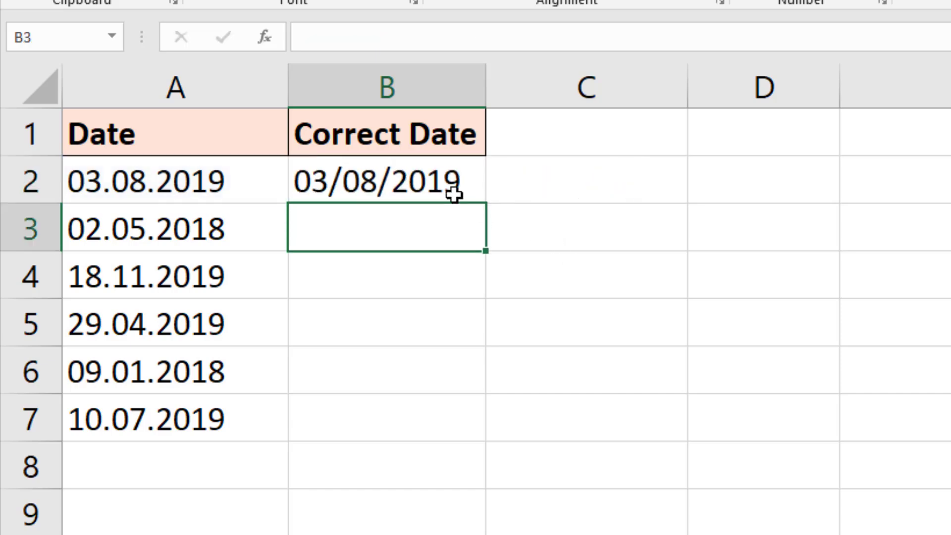
pyautogui.click(452, 192)
pyautogui.moveTo(485, 202); pyautogui.dragTo(480, 449)
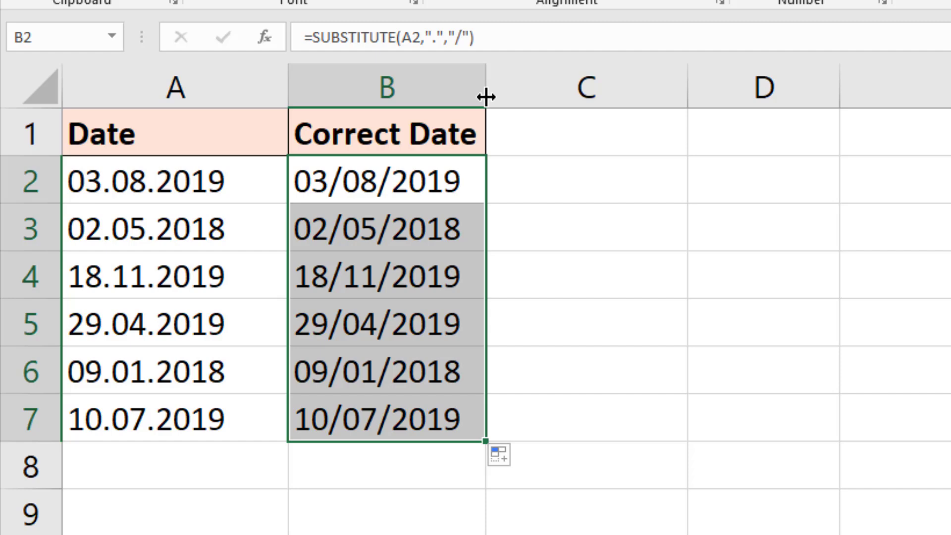
# Step: Widen column B and change B2's formula to =VALUE(SUBSTITUTE(A2,".","/"))
pyautogui.moveTo(486, 96); pyautogui.dragTo(511, 107)
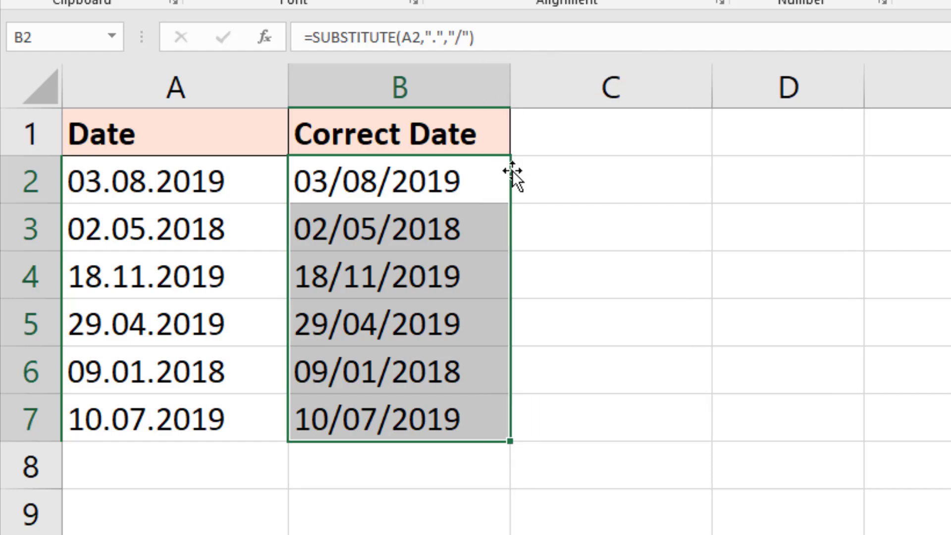
pyautogui.doubleClick(439, 183)
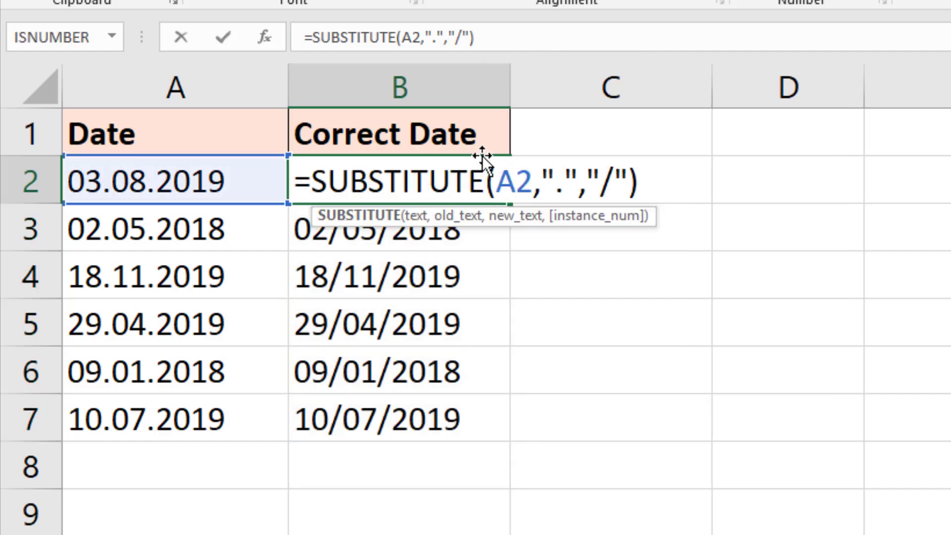
pyautogui.click(313, 182)
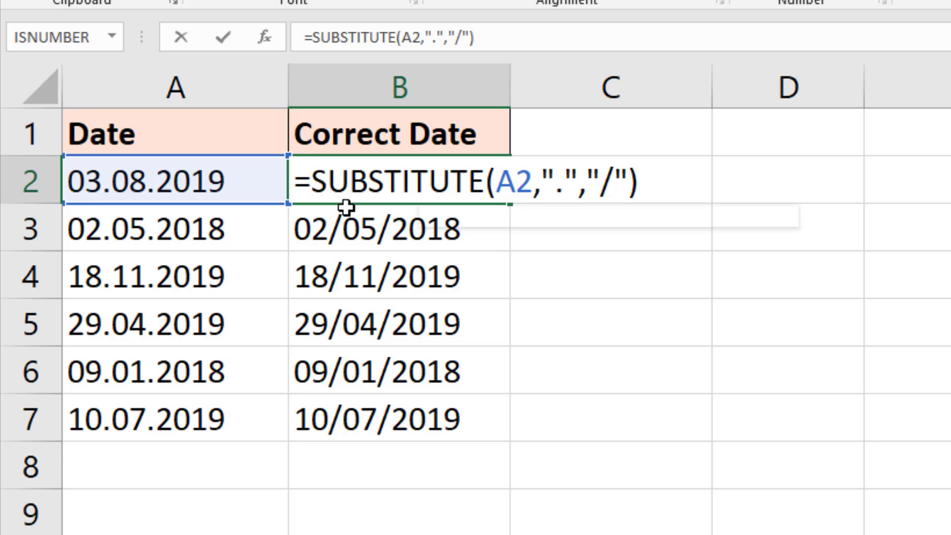
pyautogui.write('valiu')
pyautogui.press('BackSpace')
pyautogui.press('BackSpace')
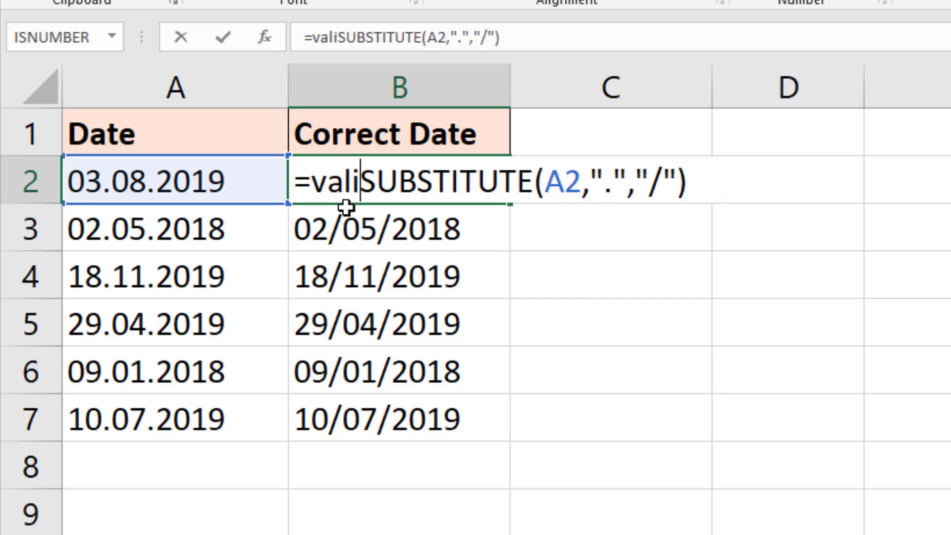
pyautogui.write('ue(')
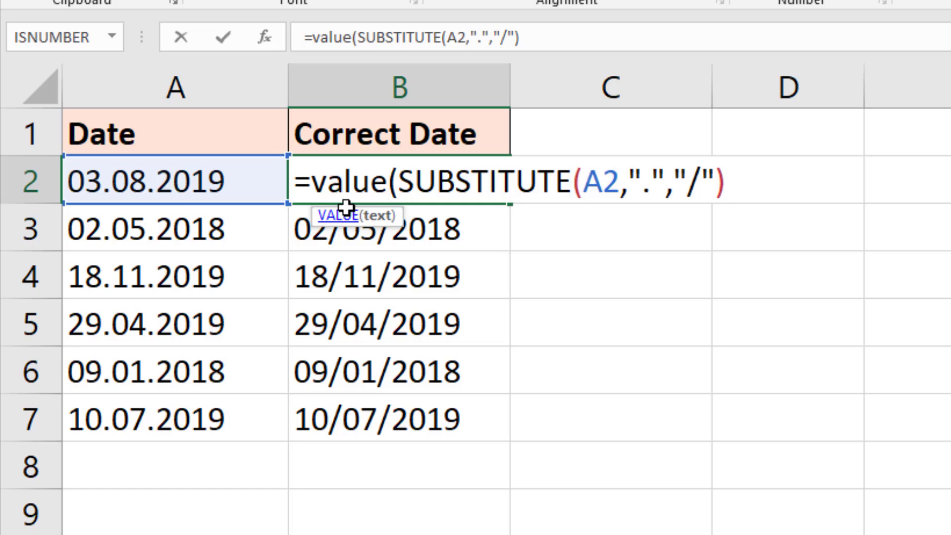
pyautogui.click(728, 180)
pyautogui.write(')')
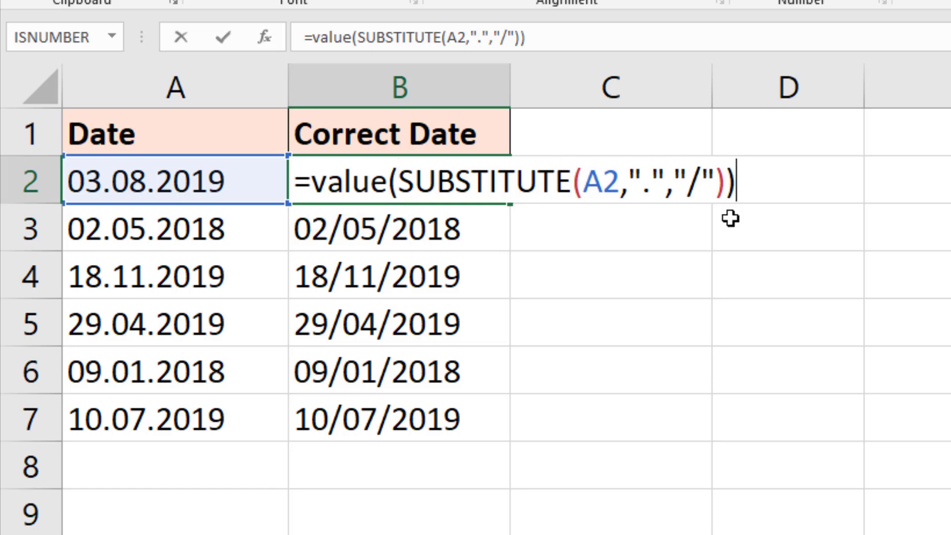
pyautogui.press('Return')
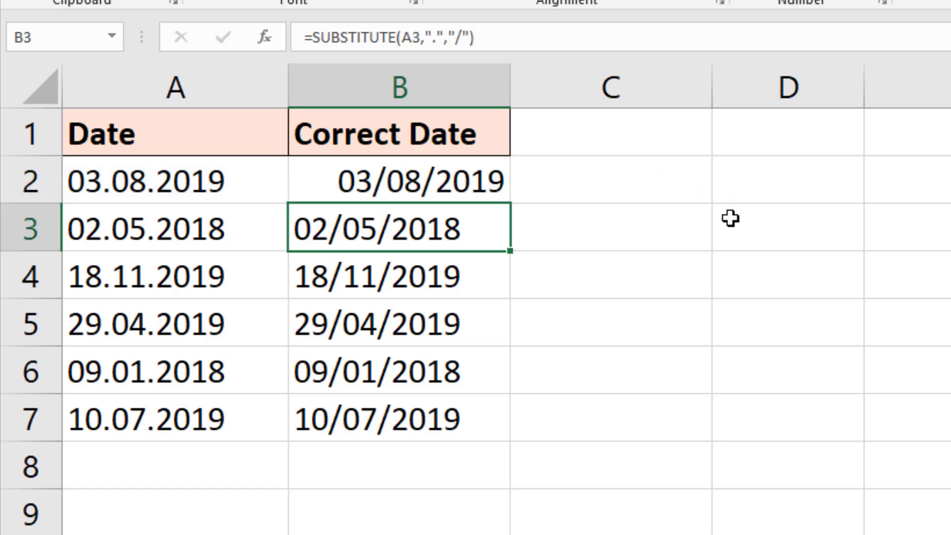
# Step: Fill the VALUE formula from B2 down to B7
pyautogui.click(490, 189)
pyautogui.moveTo(510, 202); pyautogui.dragTo(500, 430)
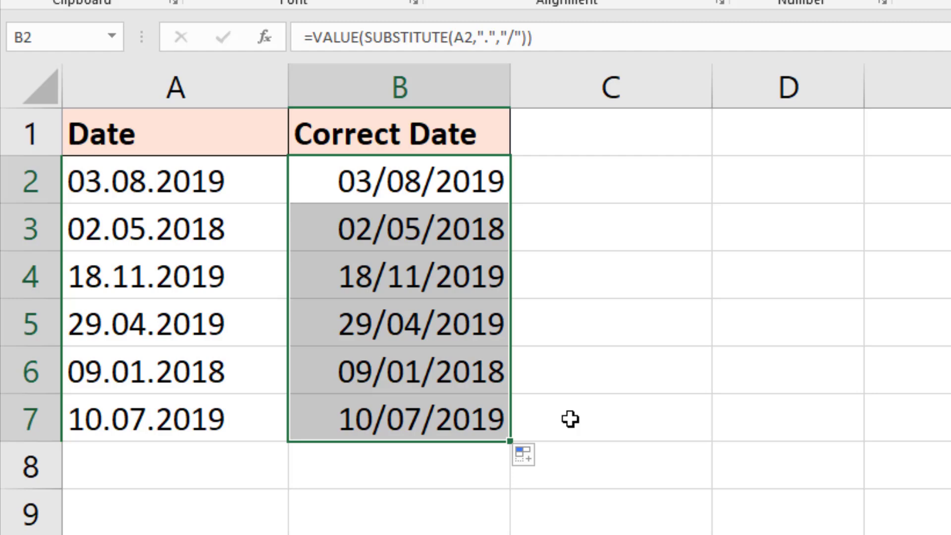
pyautogui.click(614, 419)
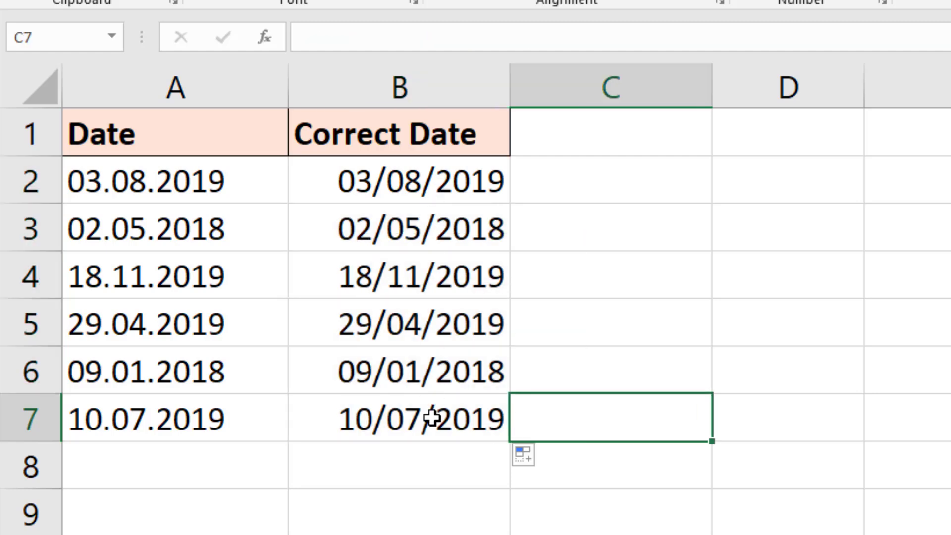
# Step: Format B2:B7 as Number to reveal serials like 43680.00, then back to Short Date
pyautogui.click(447, 318)
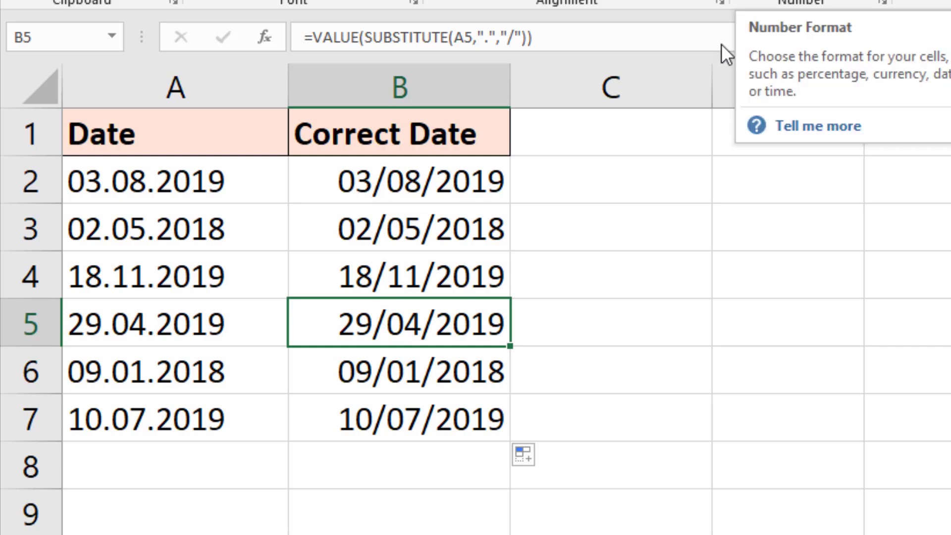
pyautogui.moveTo(489, 185); pyautogui.dragTo(465, 429)
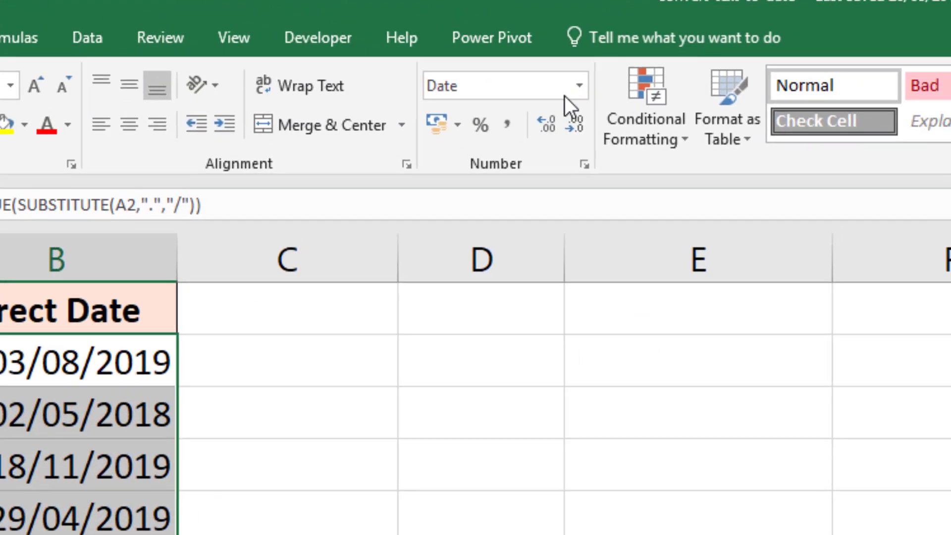
pyautogui.click(577, 85)
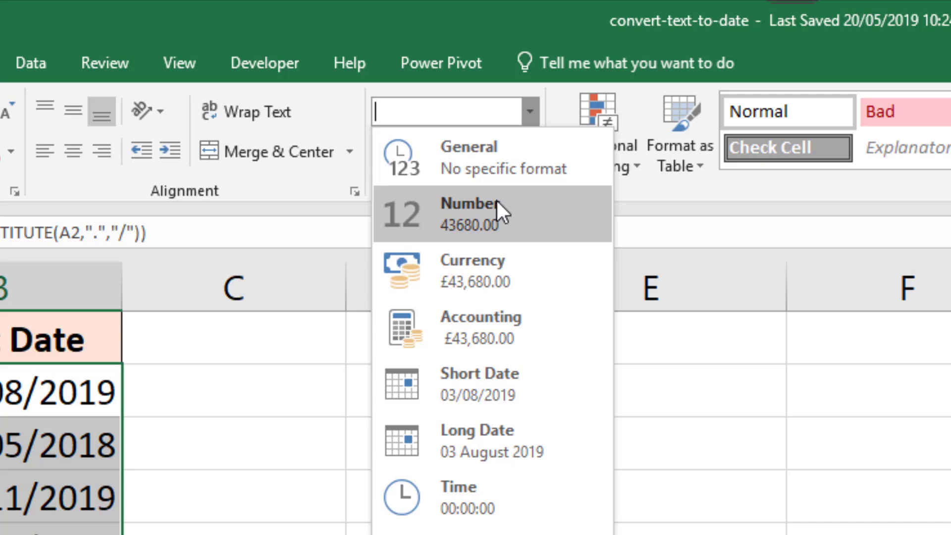
pyautogui.click(503, 227)
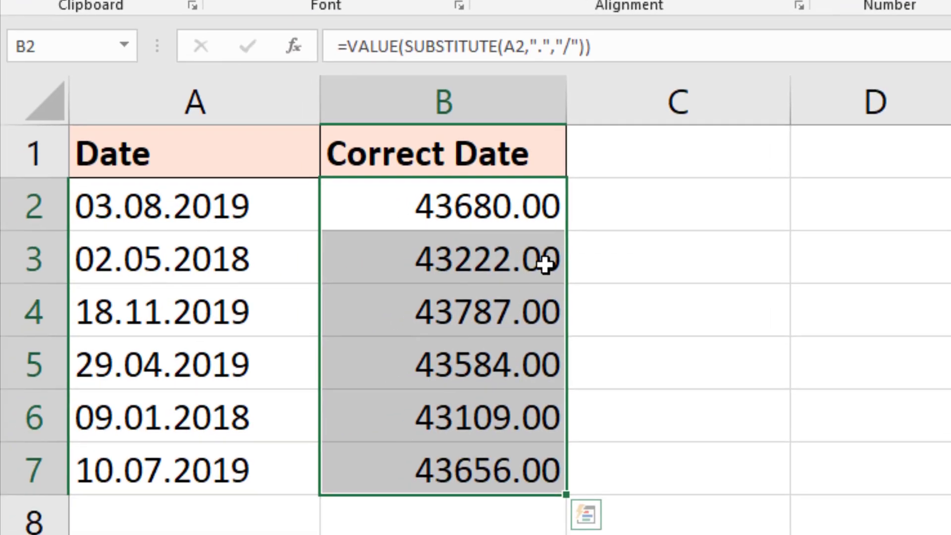
pyautogui.hotkey('ctrl', 'shift', '3')
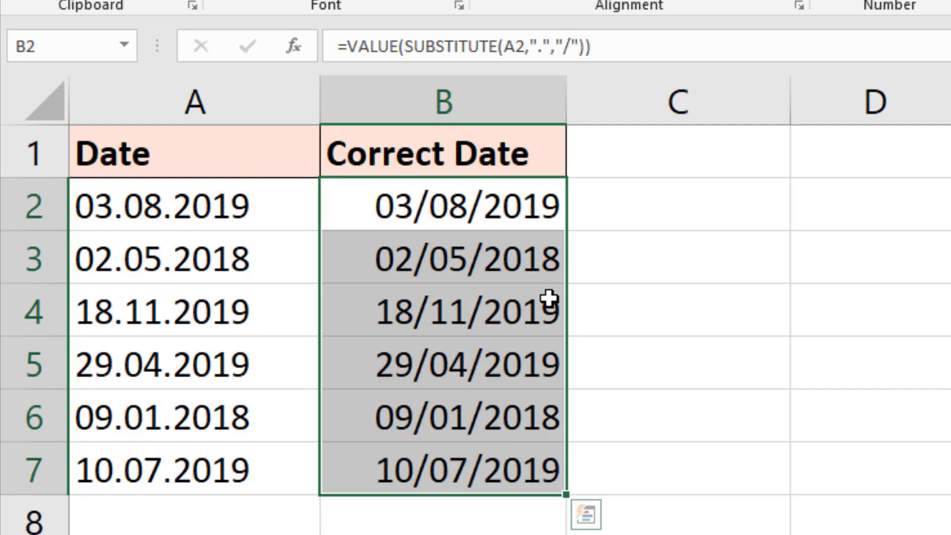
pyautogui.click(660, 361)
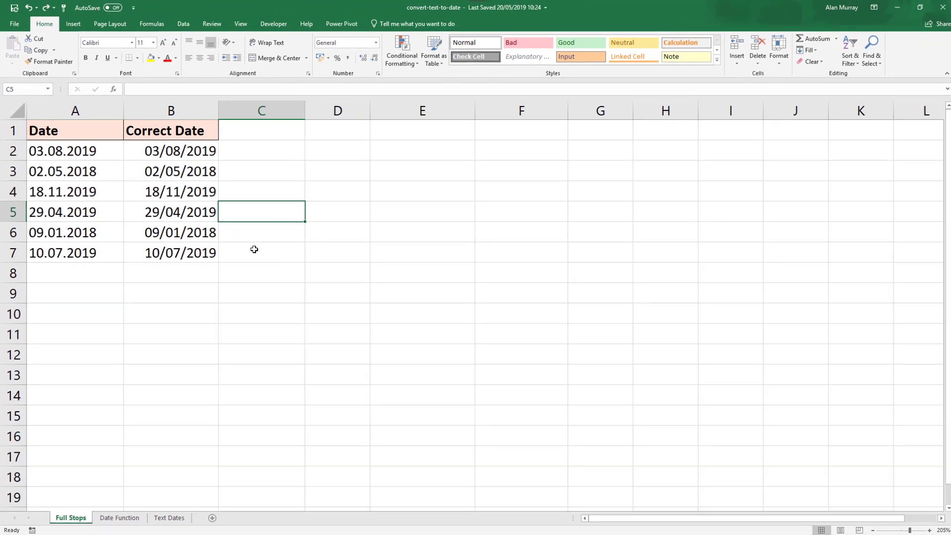
# Step: Go to the Date Function sheet and review its eight-digit dates such as 20190803
pyautogui.click(119, 516)
pyautogui.click(178, 388)
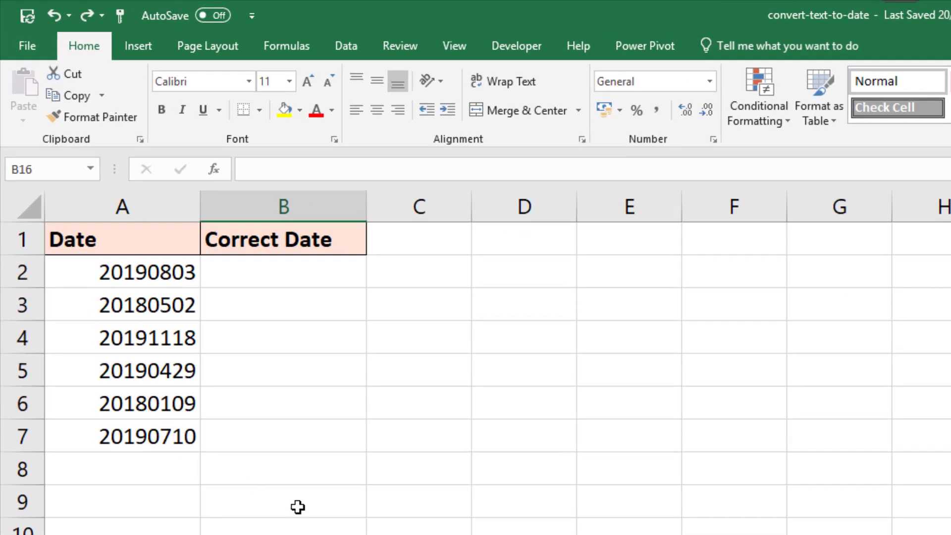
pyautogui.click(297, 505)
pyautogui.moveTo(166, 284); pyautogui.dragTo(166, 438)
pyautogui.click(506, 529)
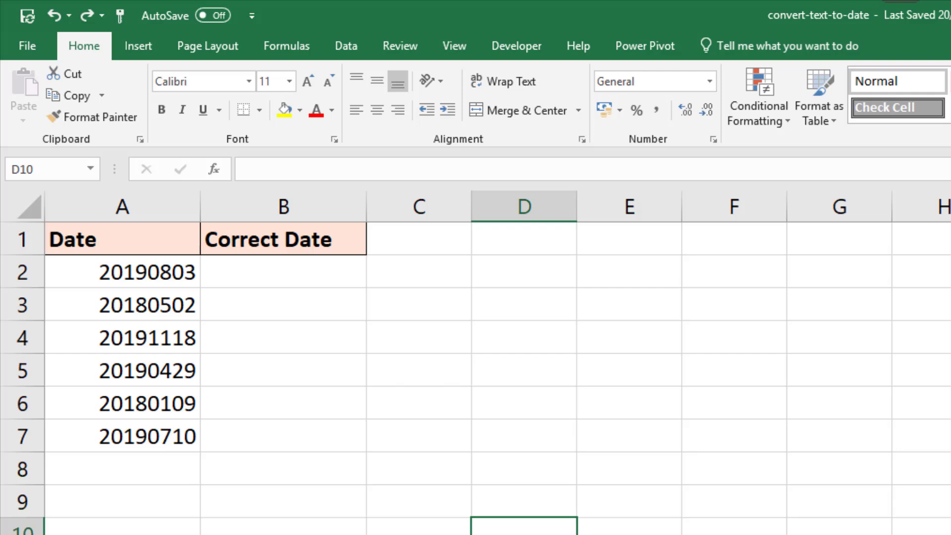
pyautogui.press('Left')
pyautogui.press('Left')
pyautogui.press('Down')
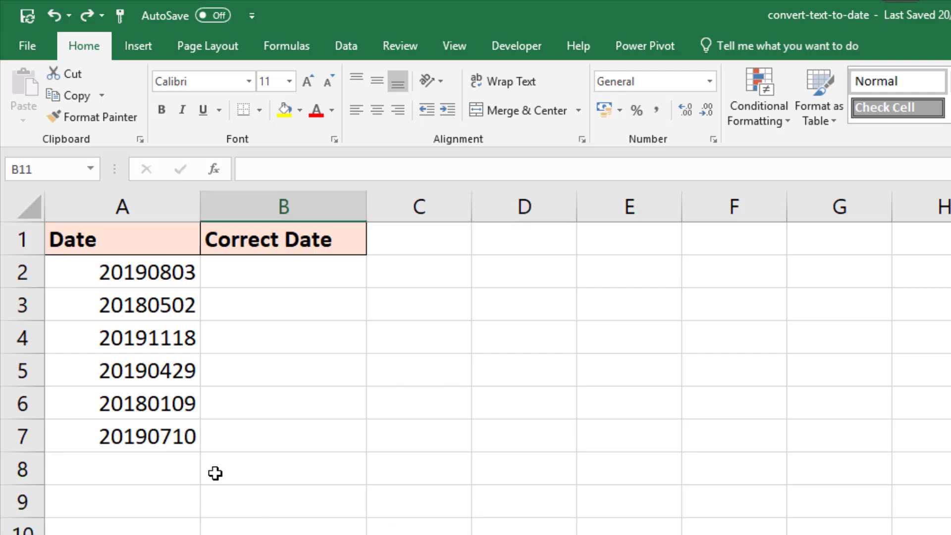
# Step: Run Text to Columns on A2:A7 with Tab unticked and YMD date format
pyautogui.moveTo(128, 271); pyautogui.dragTo(122, 434)
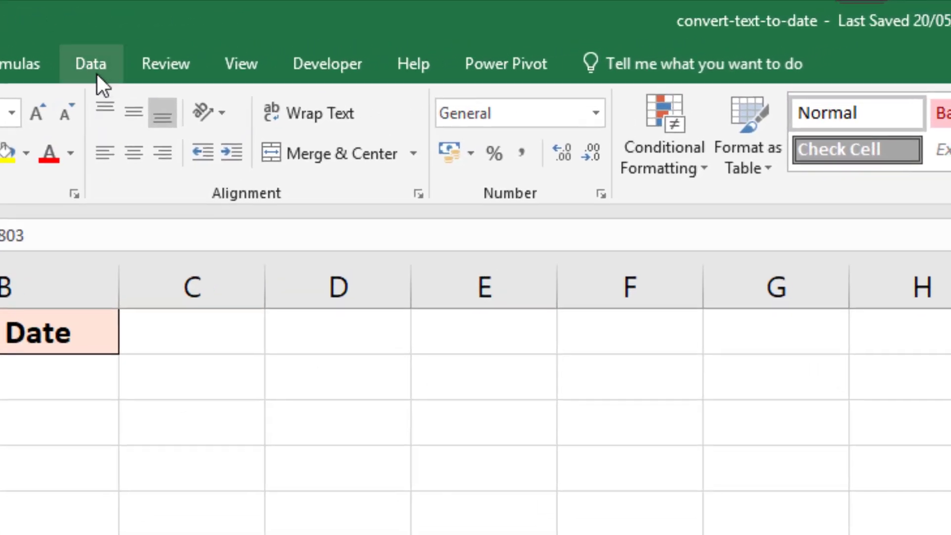
pyautogui.click(97, 74)
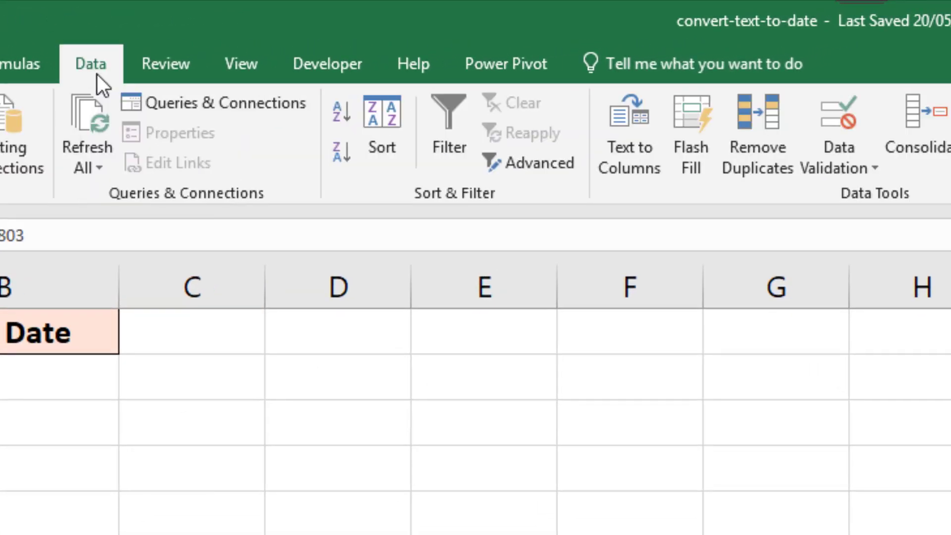
pyautogui.click(640, 167)
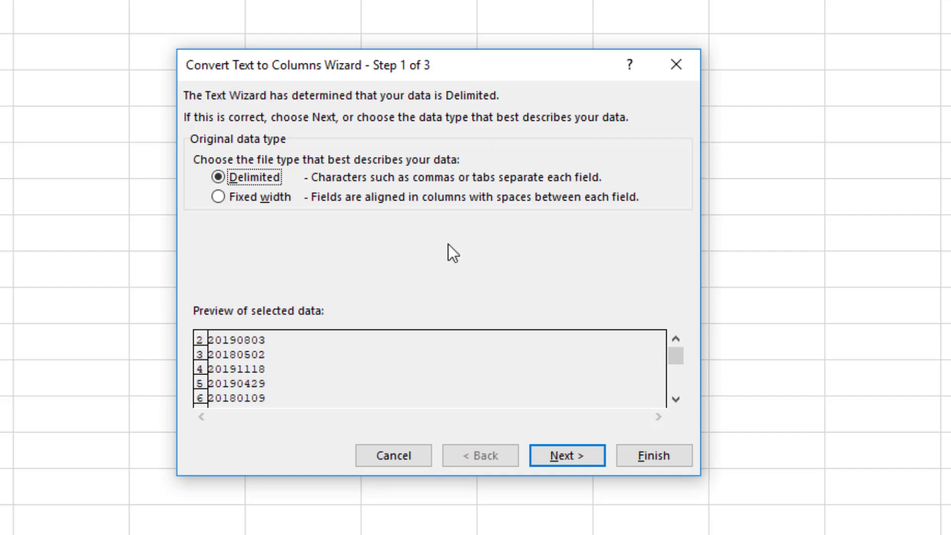
pyautogui.click(584, 459)
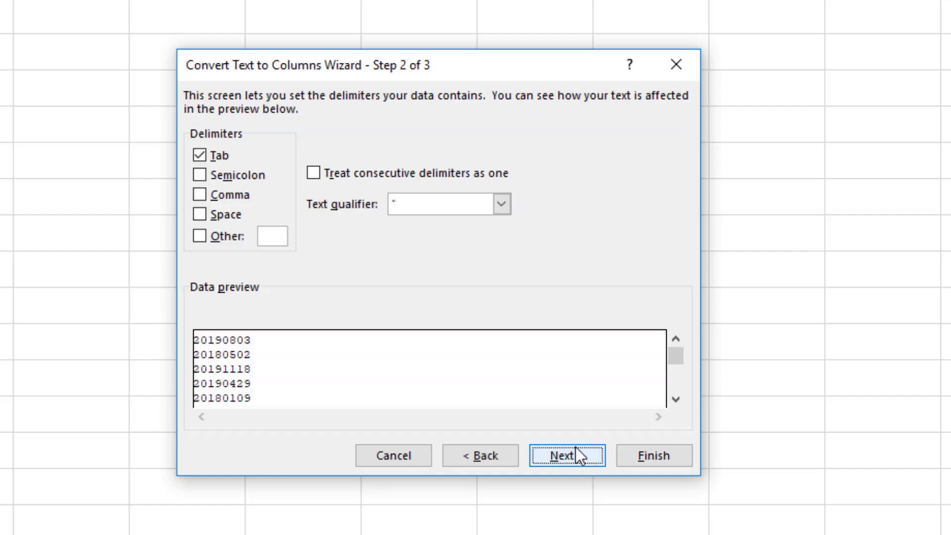
pyautogui.click(200, 155)
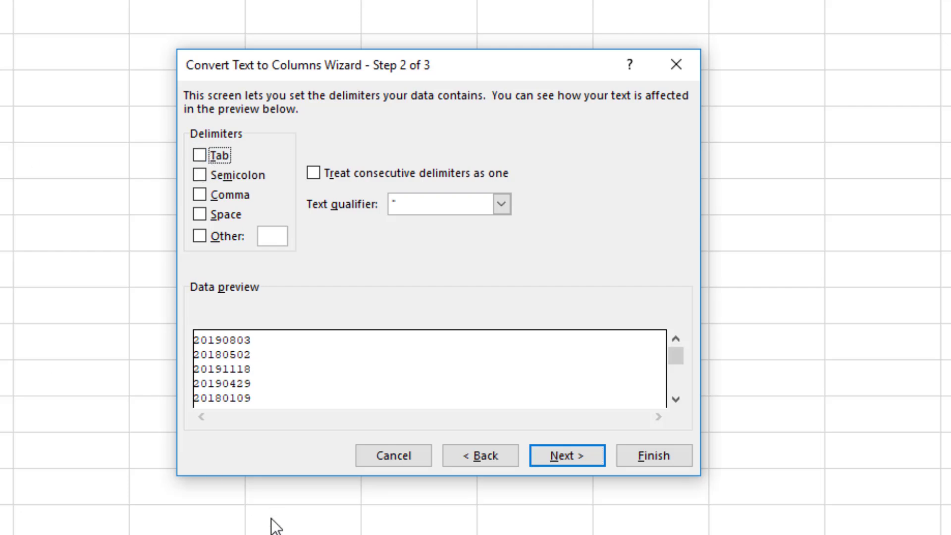
pyautogui.click(573, 455)
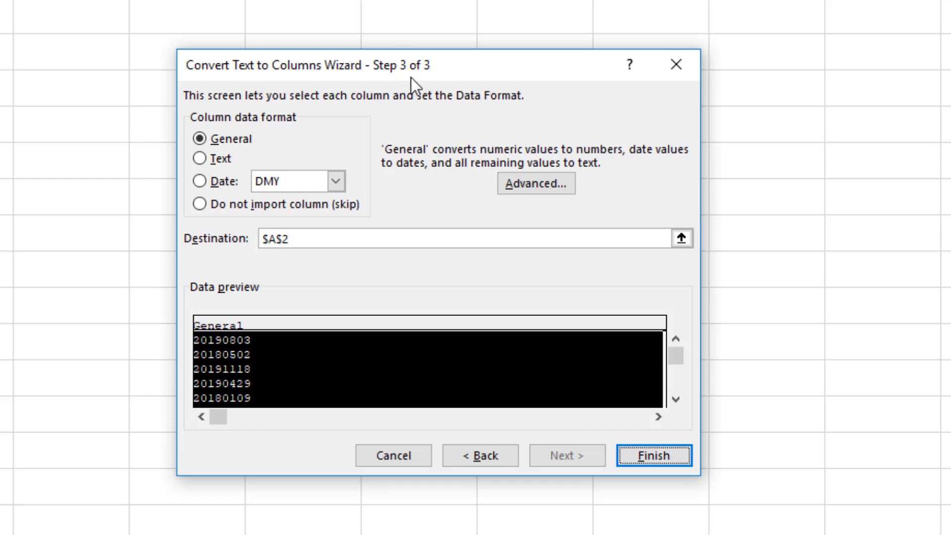
pyautogui.click(201, 181)
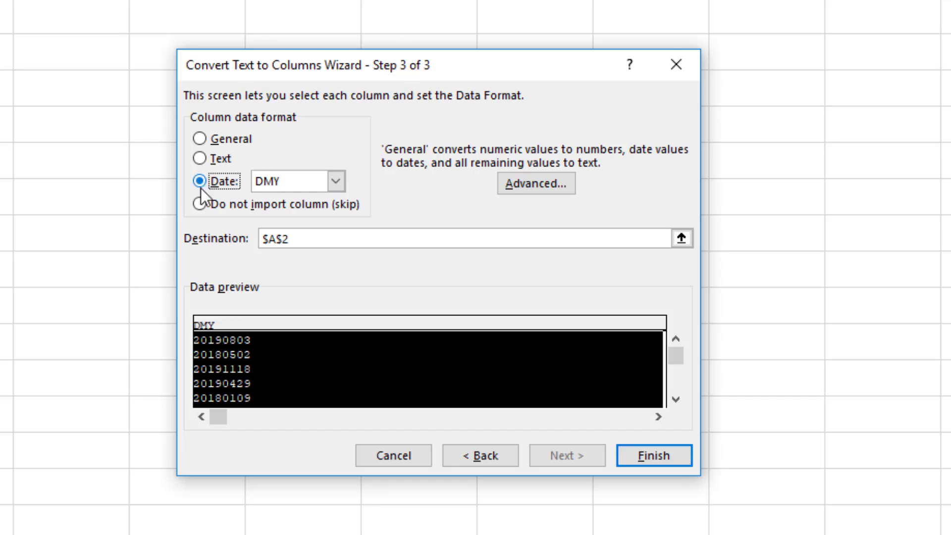
pyautogui.click(335, 181)
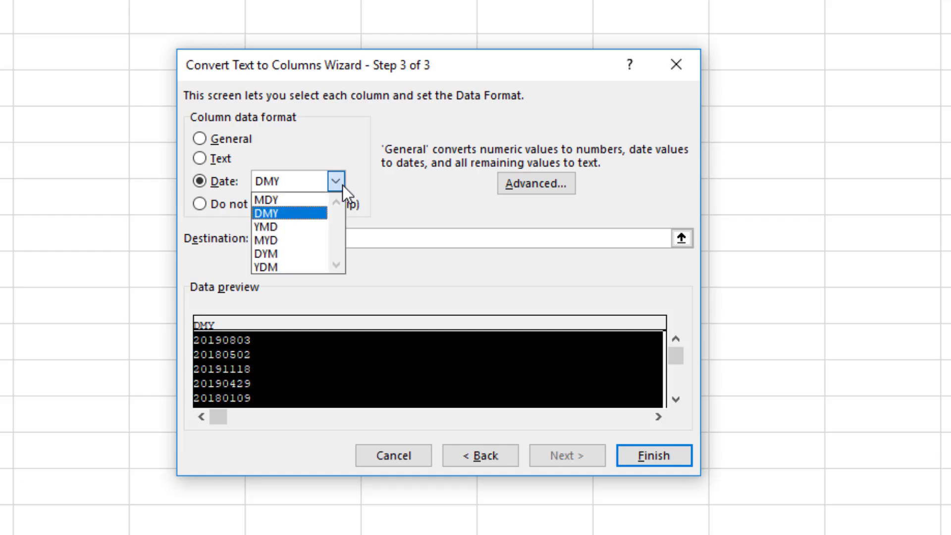
pyautogui.click(289, 227)
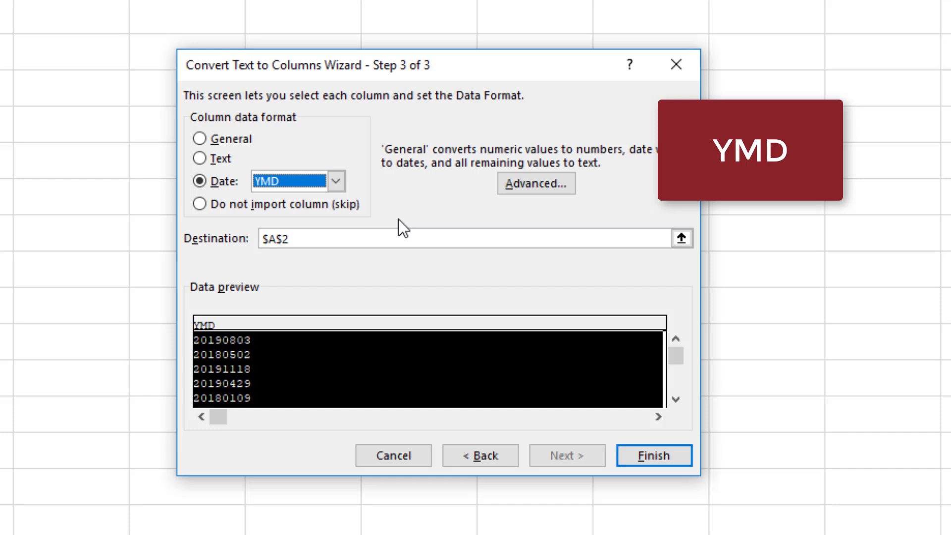
pyautogui.click(337, 182)
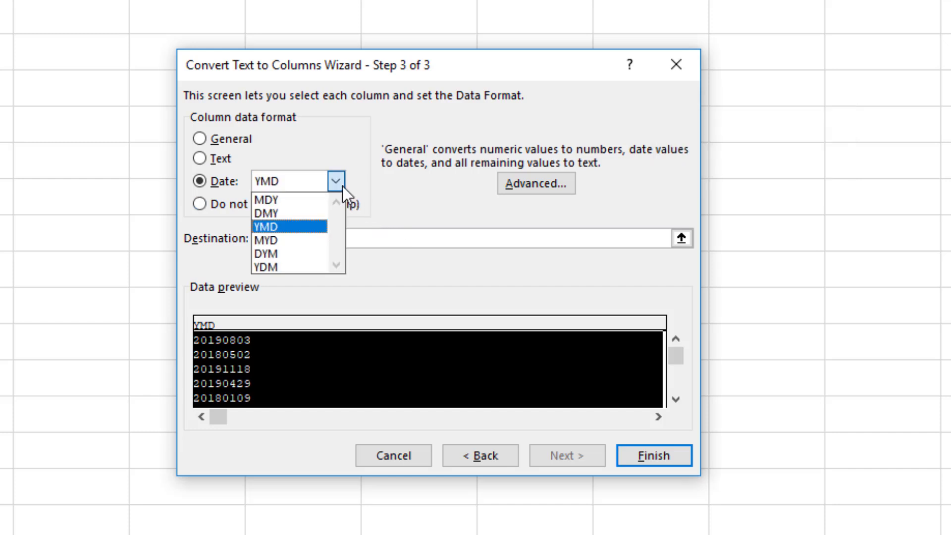
pyautogui.click(305, 224)
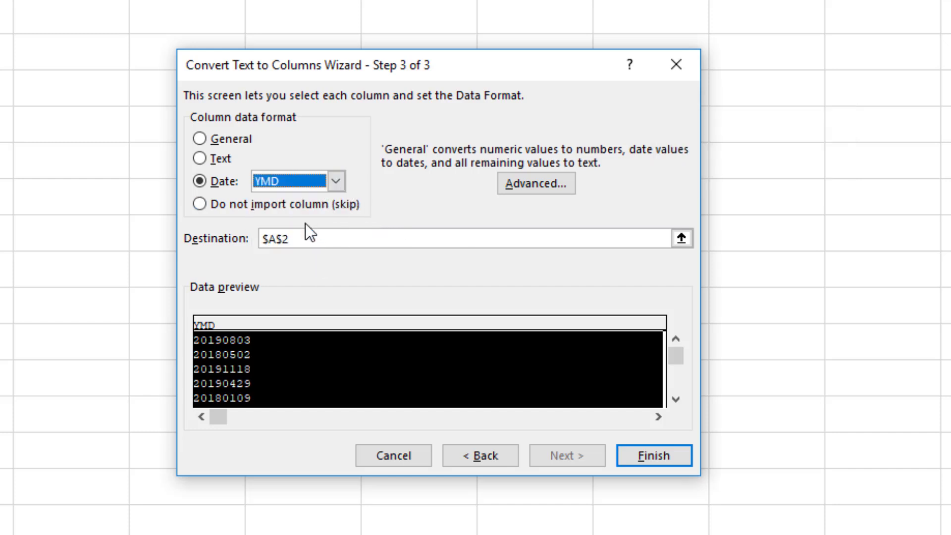
pyautogui.click(635, 456)
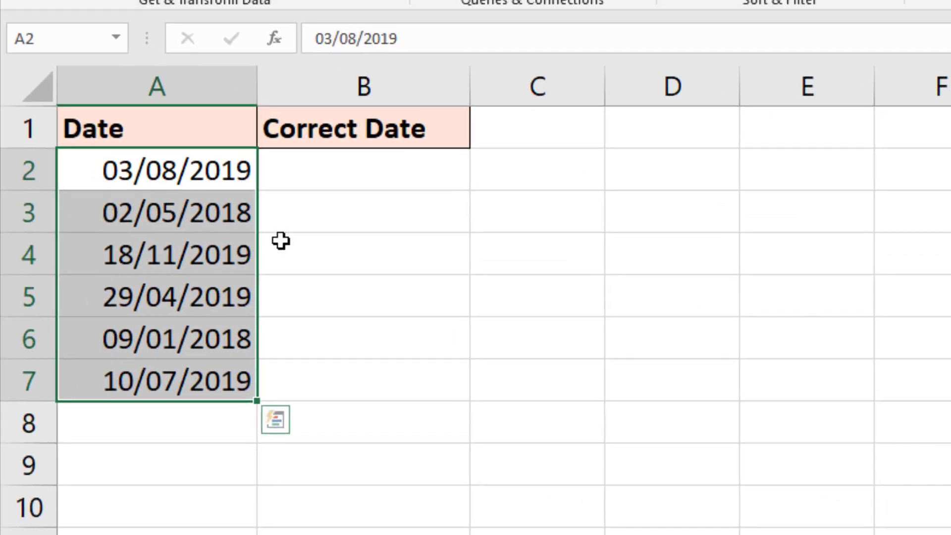
# Step: With A2:A7 back to eight-digit values like 20190803, select B2 for a new formula
pyautogui.click(354, 381)
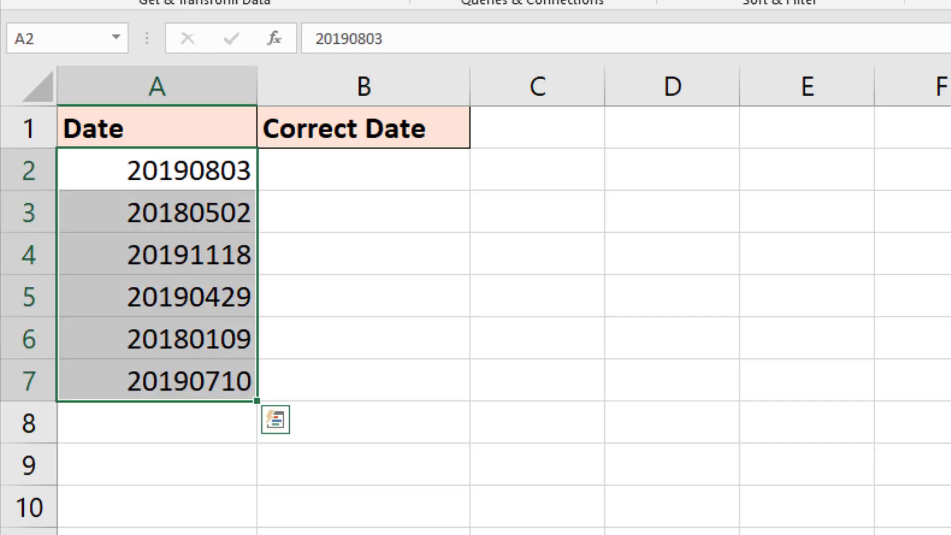
pyautogui.click(356, 175)
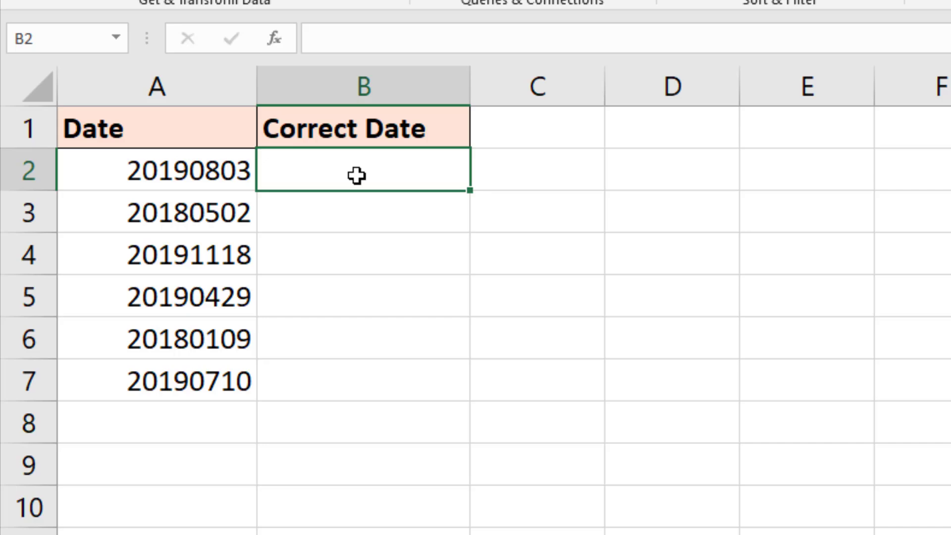
# Step: In B2, type =DATE(LEFT(A2,4), for the year and begin the MID month argument
pyautogui.write('=d')
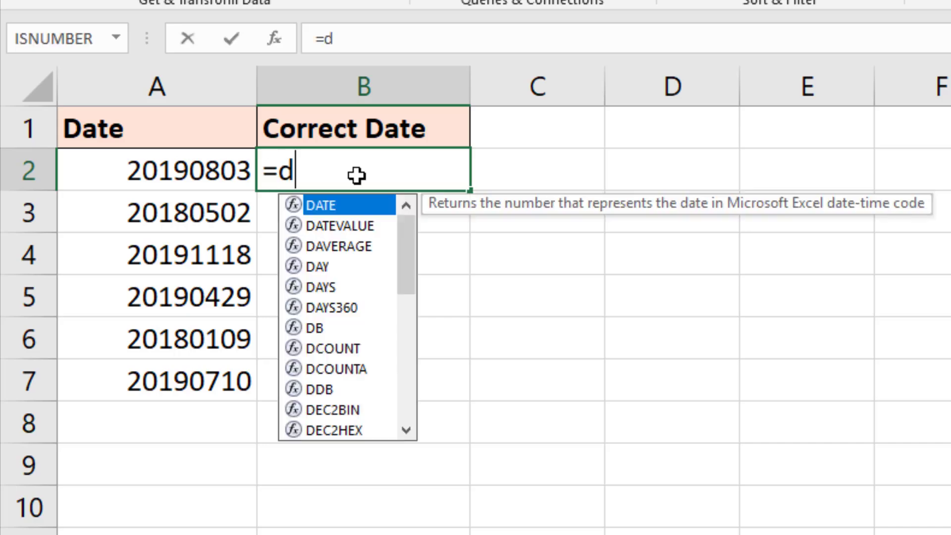
pyautogui.write('ate(')
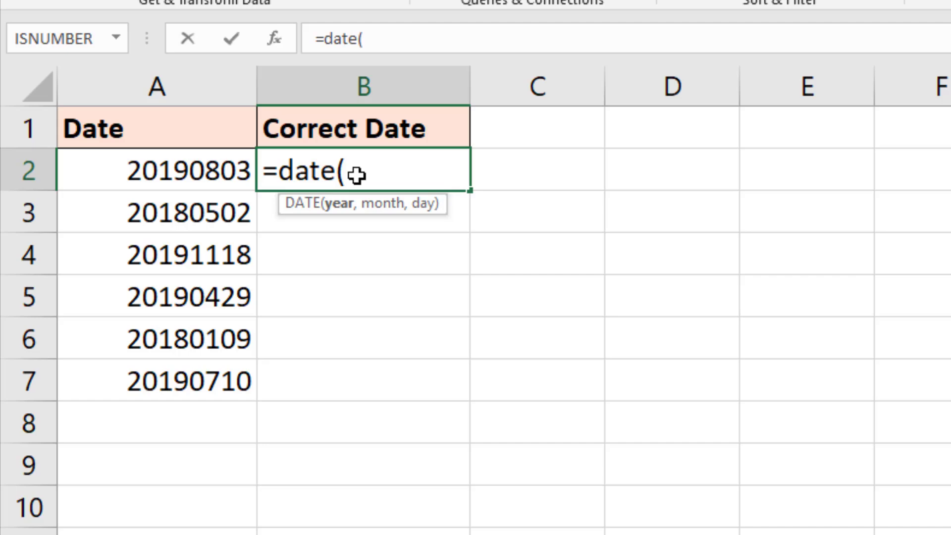
pyautogui.write('left')
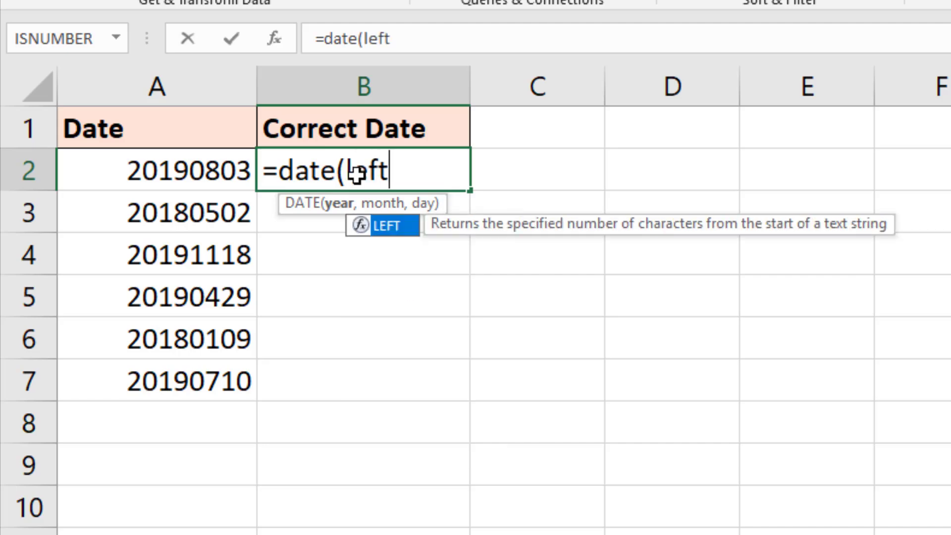
pyautogui.write('(')
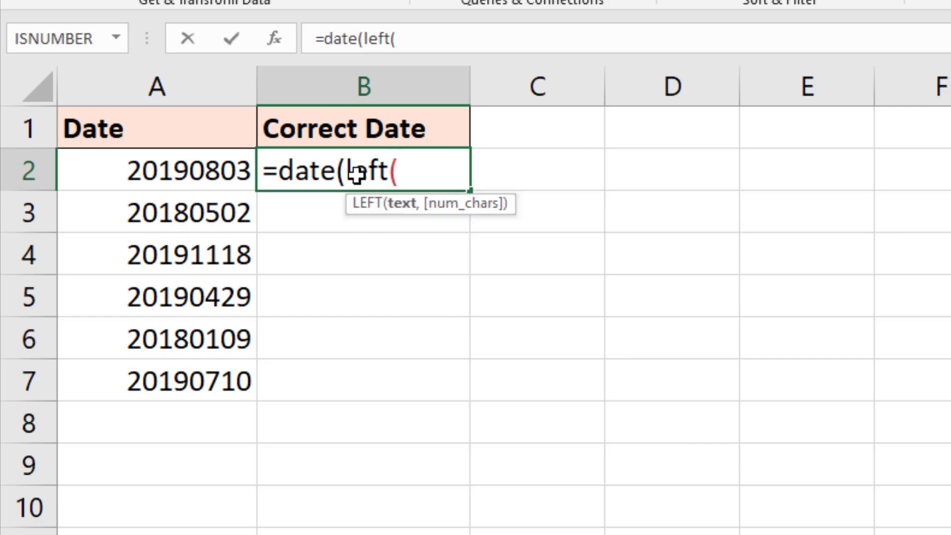
pyautogui.click(168, 171)
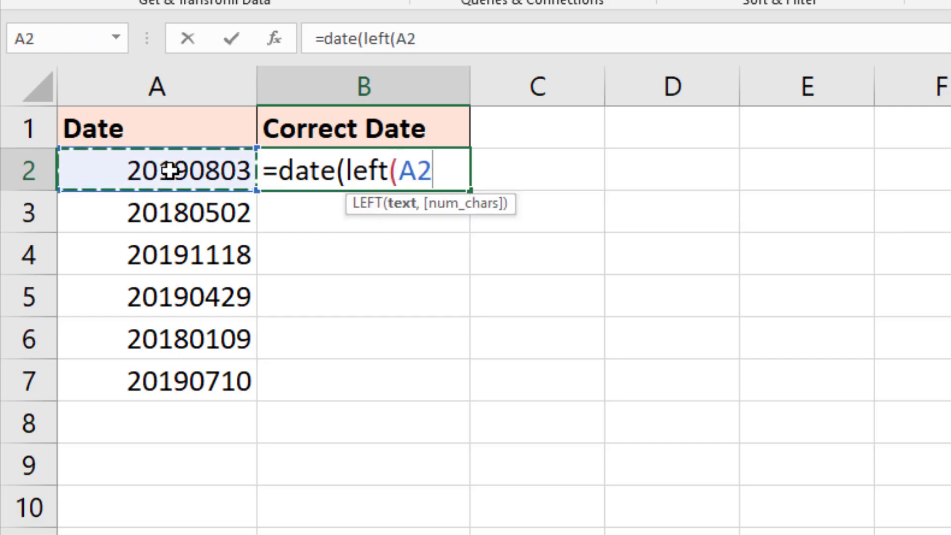
pyautogui.write(',4')
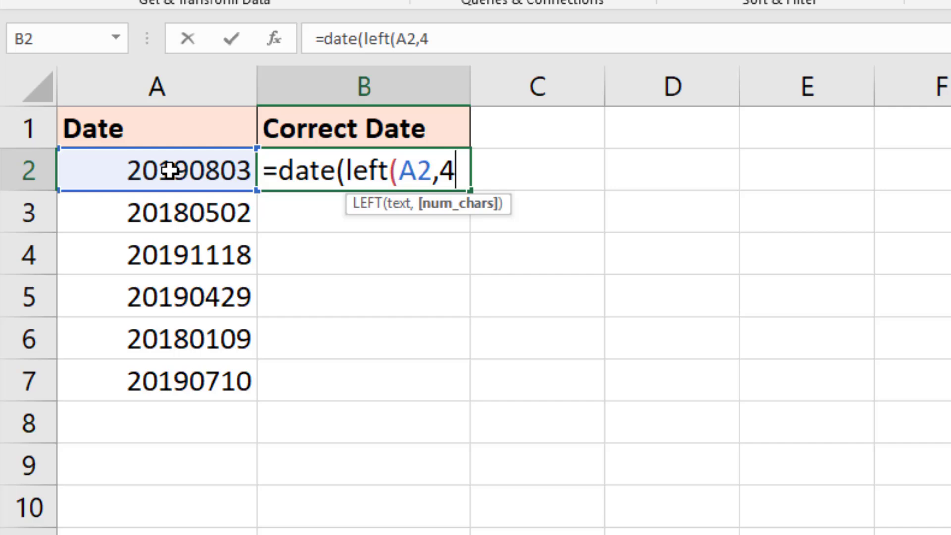
pyautogui.write(')')
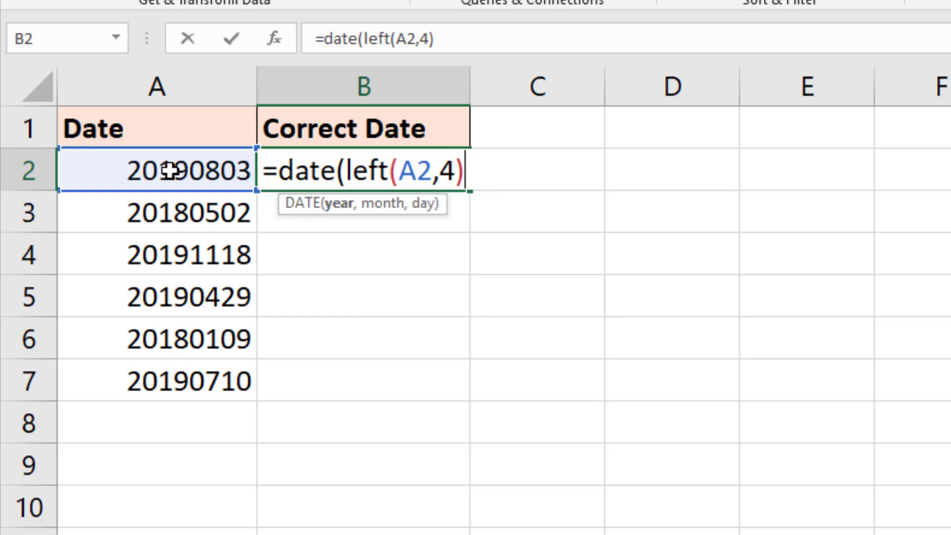
pyautogui.write(',')
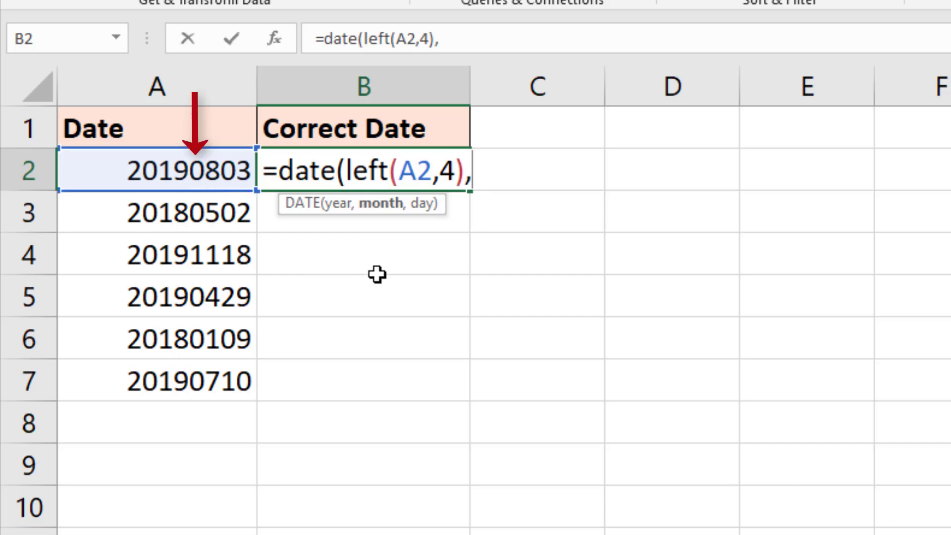
pyautogui.write('mid(')
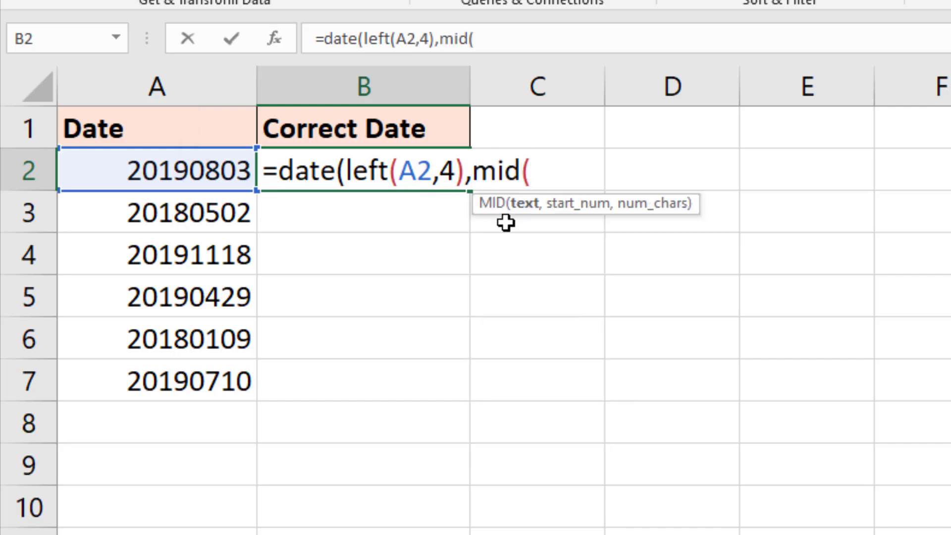
# Step: Add MID(A2,5,2) for the month and RIGHT(A2,2) for the day to complete the DATE formula
pyautogui.click(178, 171)
pyautogui.write(',')
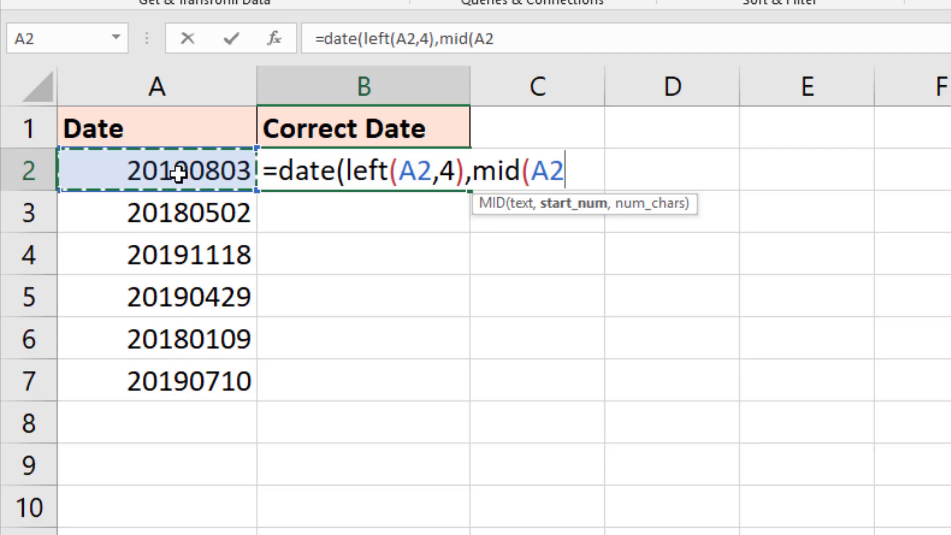
pyautogui.write('5')
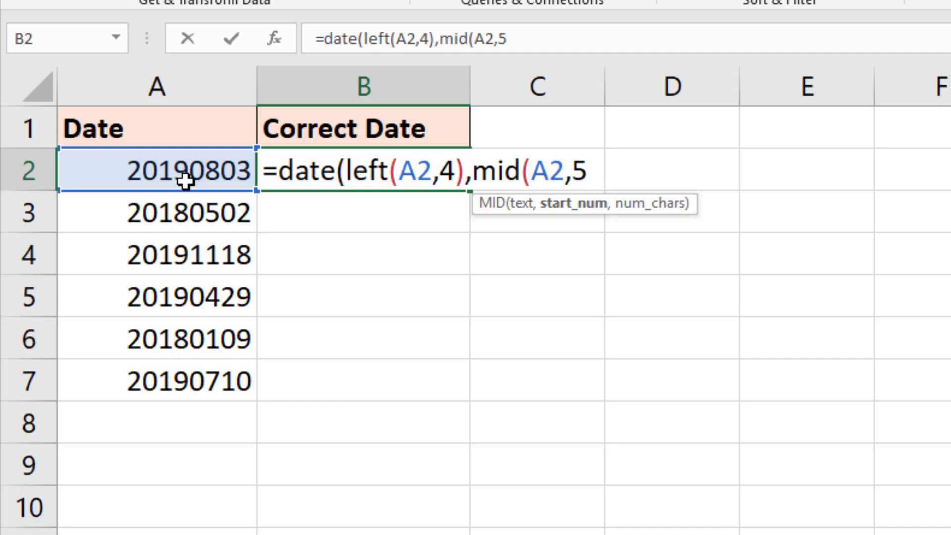
pyautogui.write(',2')
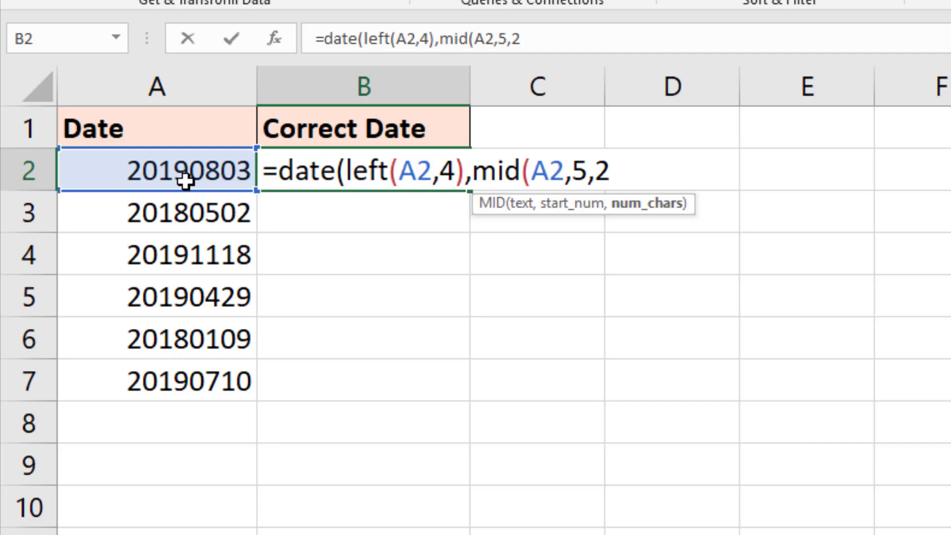
pyautogui.write('),')
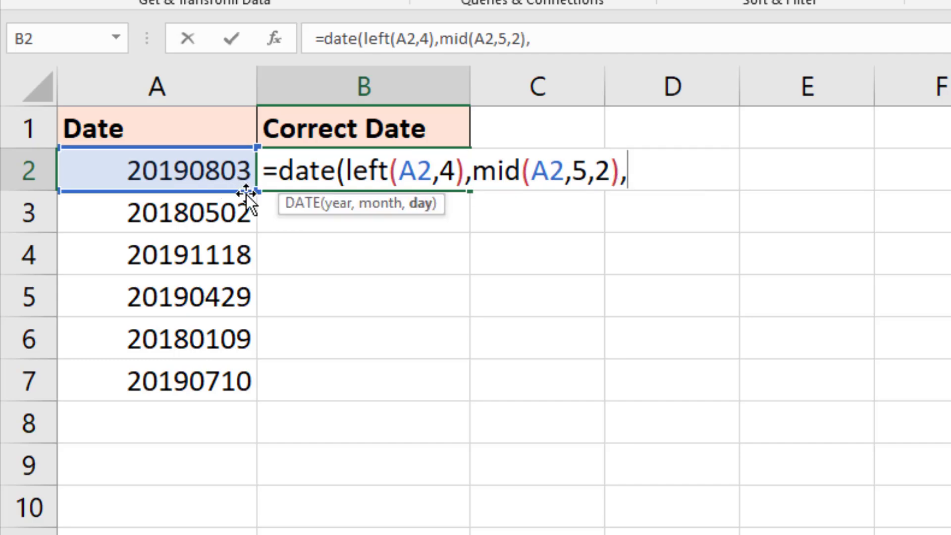
pyautogui.write('right(')
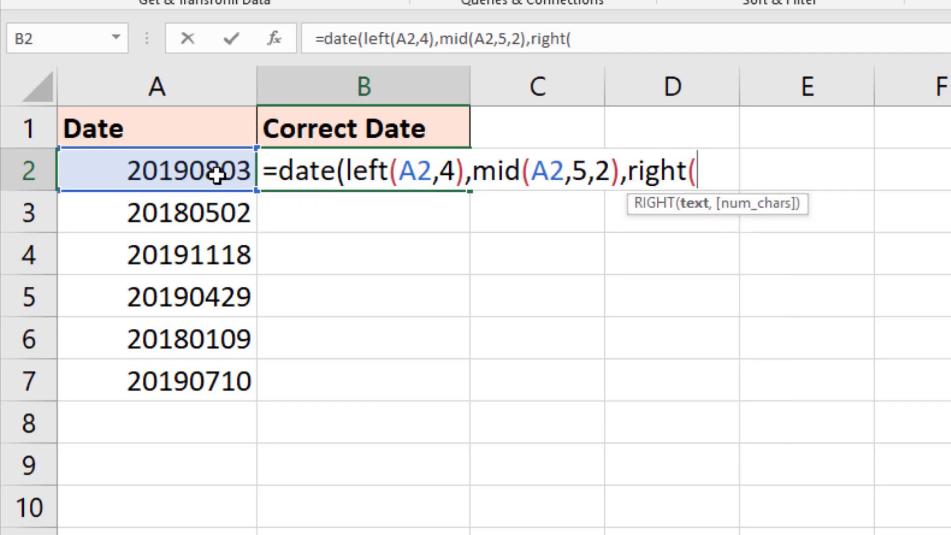
pyautogui.click(215, 170)
pyautogui.write(',2')
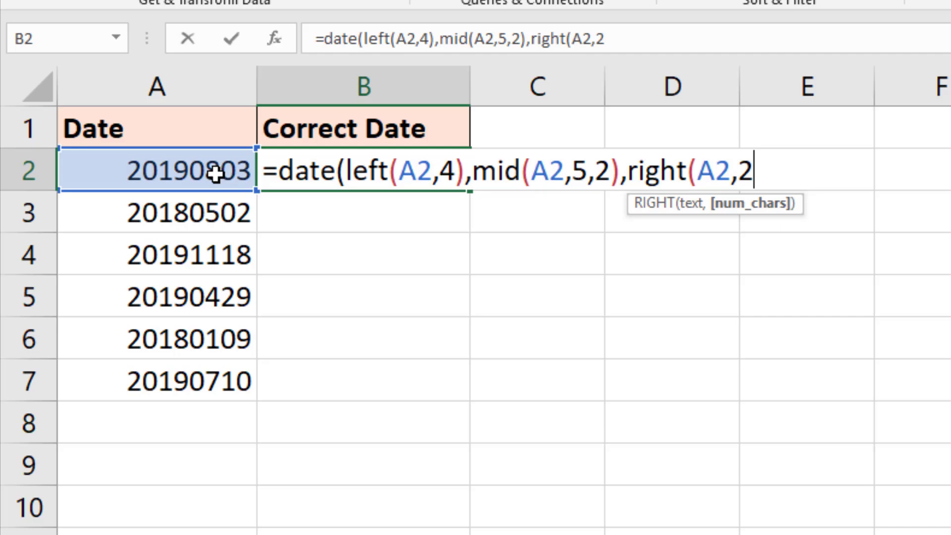
pyautogui.write(')')
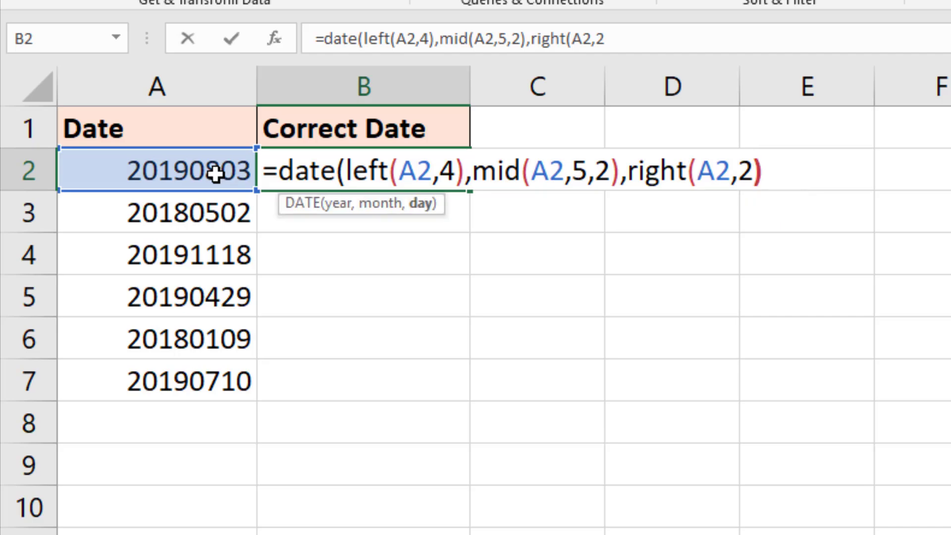
pyautogui.write(')')
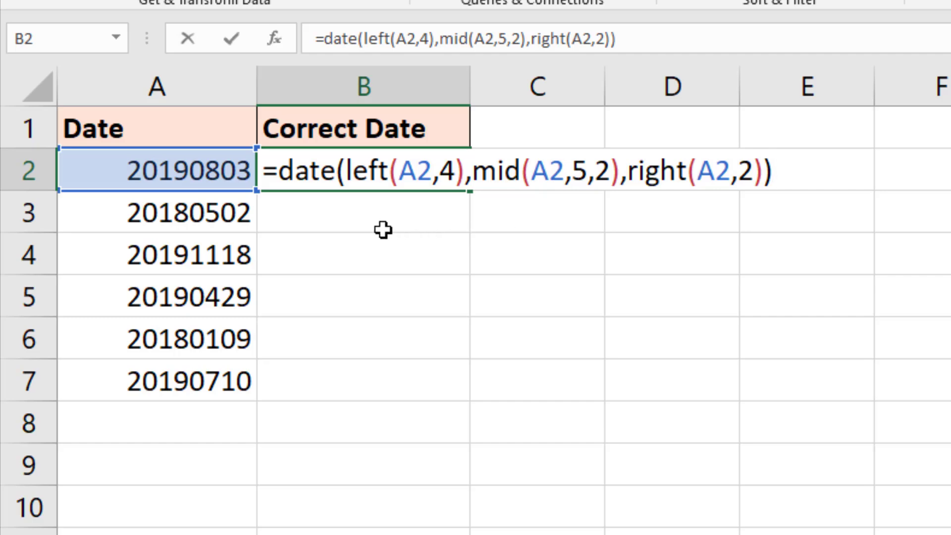
pyautogui.moveTo(280, 174); pyautogui.dragTo(336, 175)
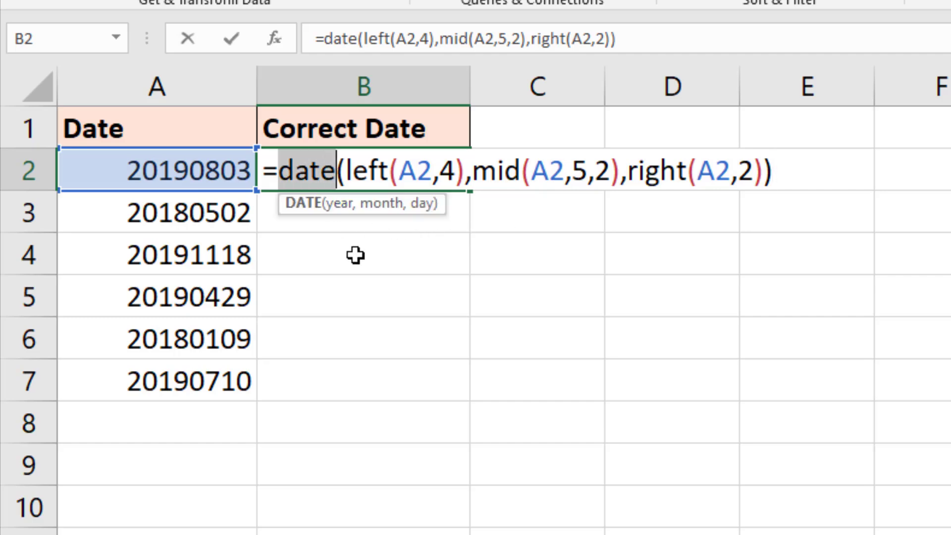
# Step: Commit the DATE formula in B2 and fill it down to B7, giving dates like 18/11/2019
pyautogui.press('Return')
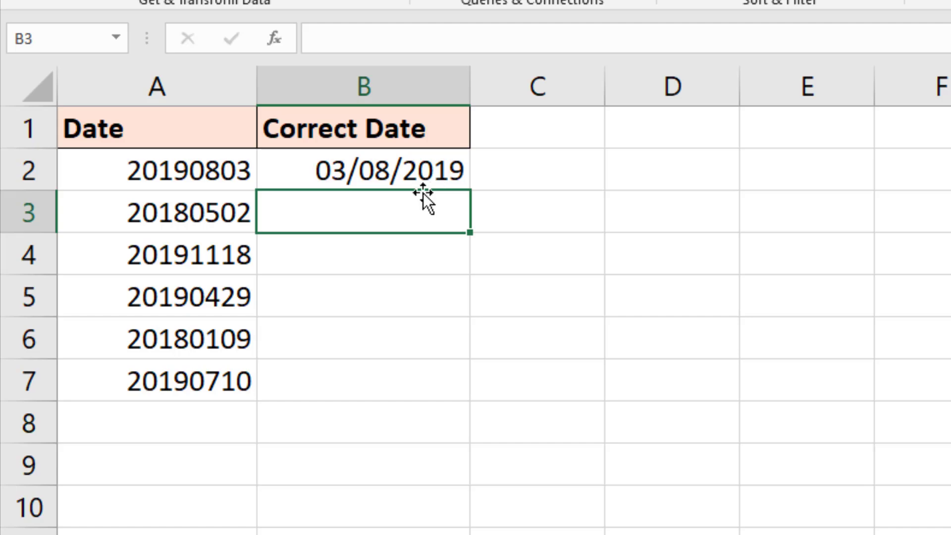
pyautogui.click(432, 169)
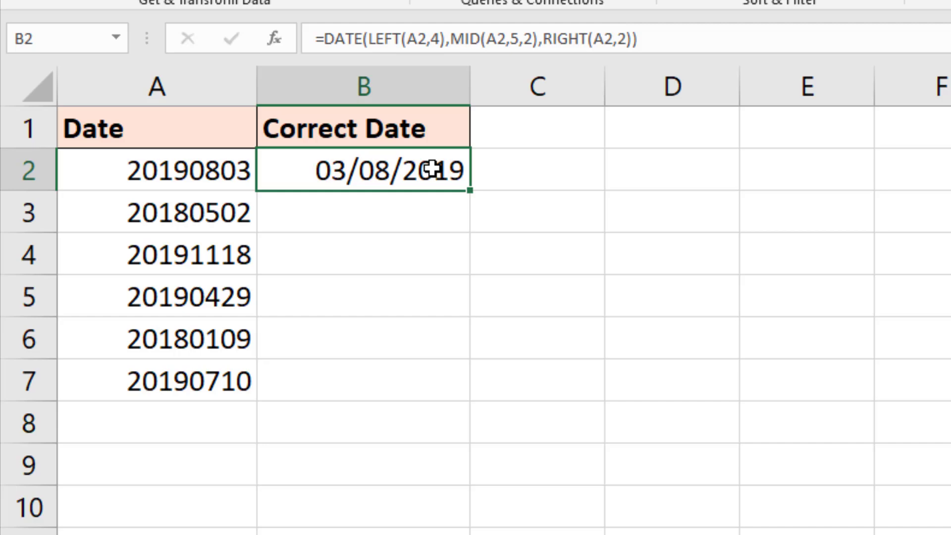
pyautogui.moveTo(469, 191); pyautogui.dragTo(444, 361)
pyautogui.click(438, 349)
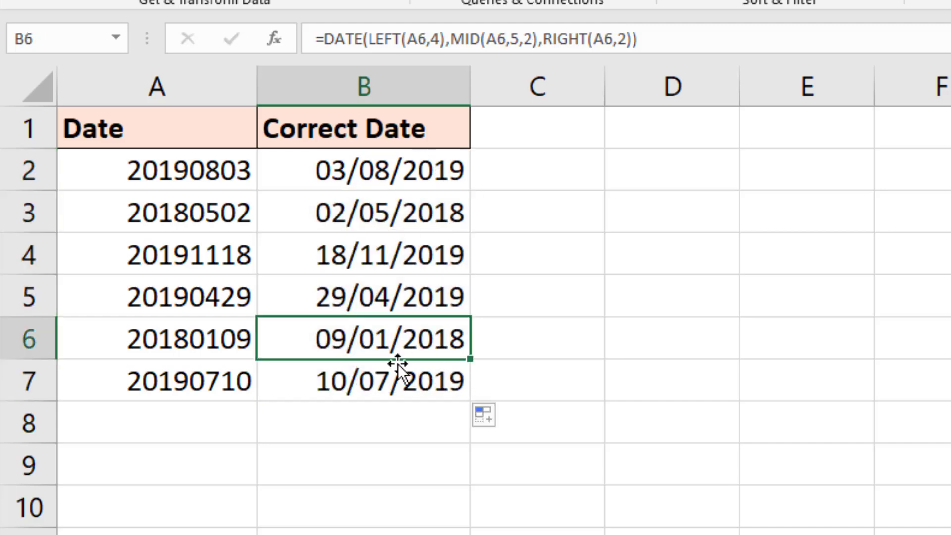
pyautogui.click(567, 389)
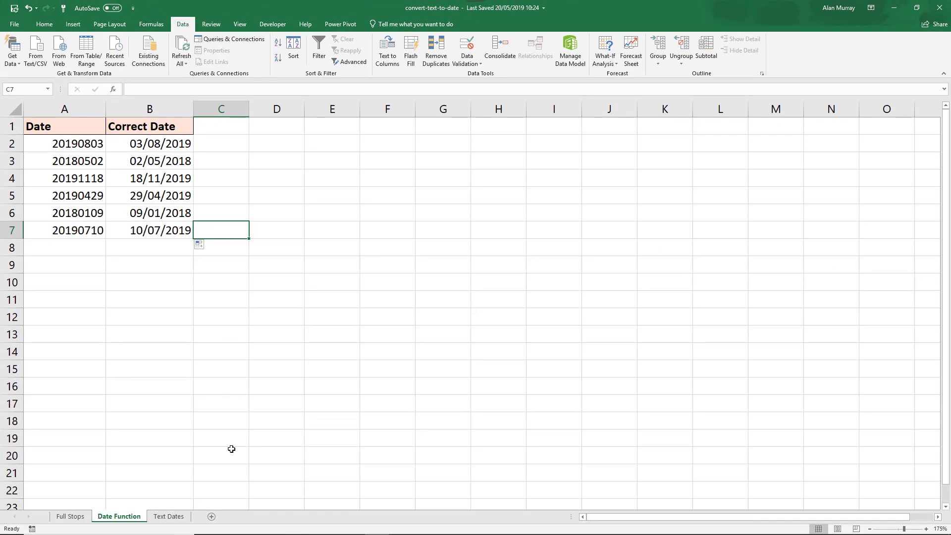
# Step: Switch to the Text Dates sheet and review the mixed-format text dates in column A
pyautogui.click(169, 517)
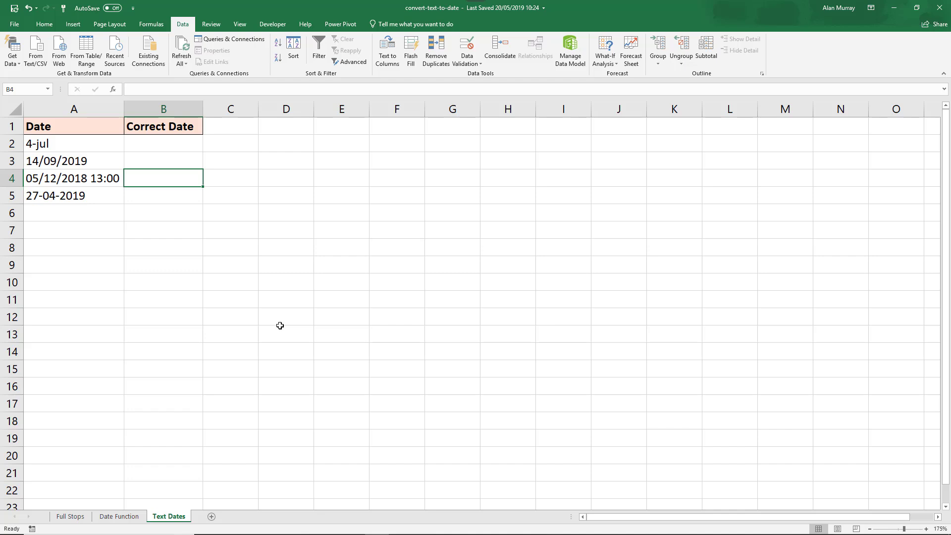
pyautogui.click(187, 142)
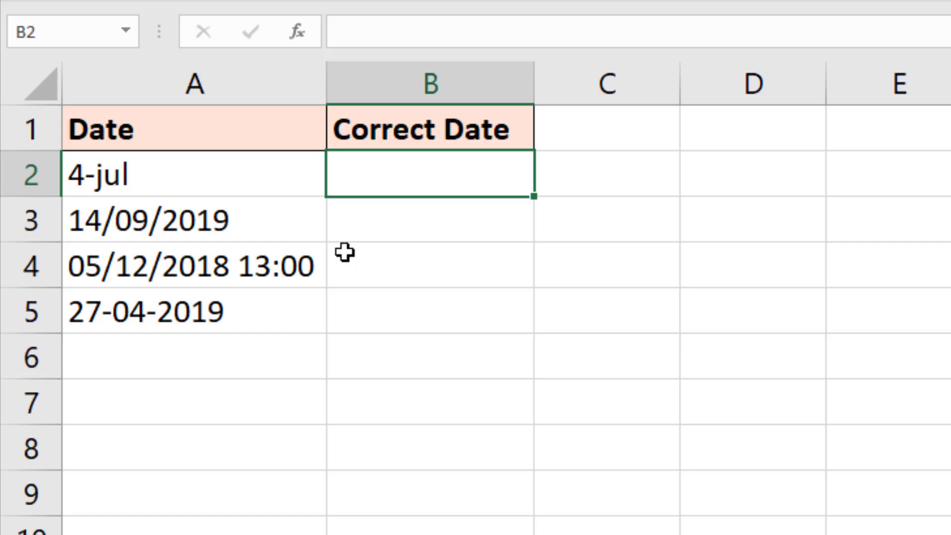
pyautogui.moveTo(251, 177); pyautogui.dragTo(248, 325)
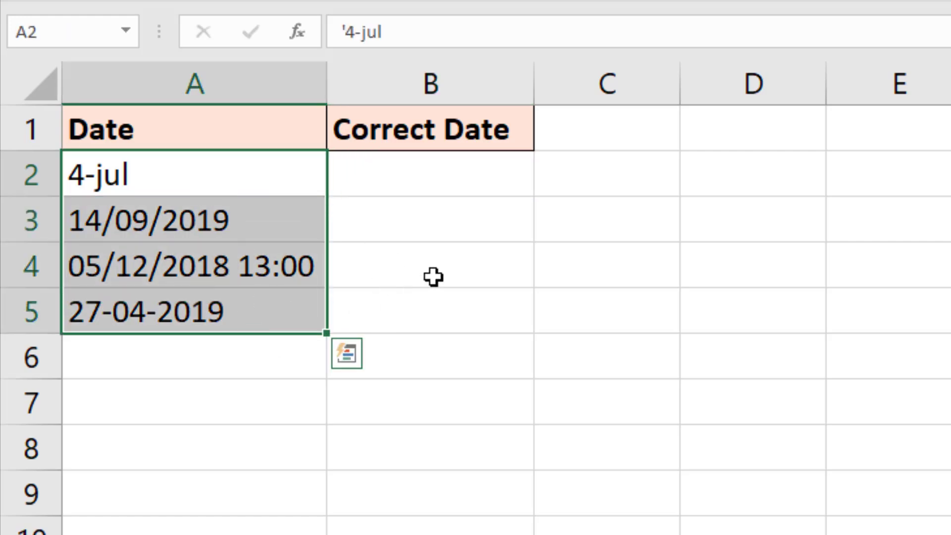
pyautogui.click(480, 190)
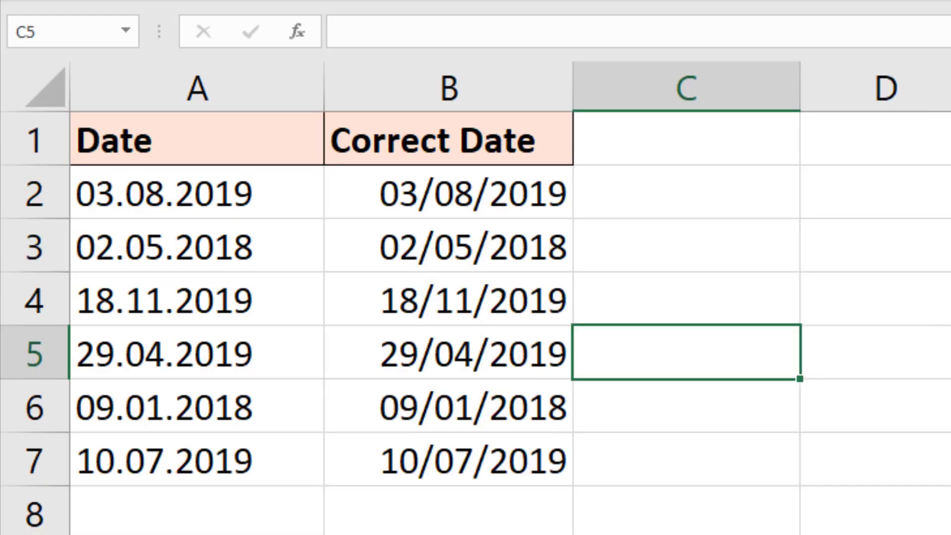
pyautogui.moveTo(265, 212); pyautogui.dragTo(272, 454)
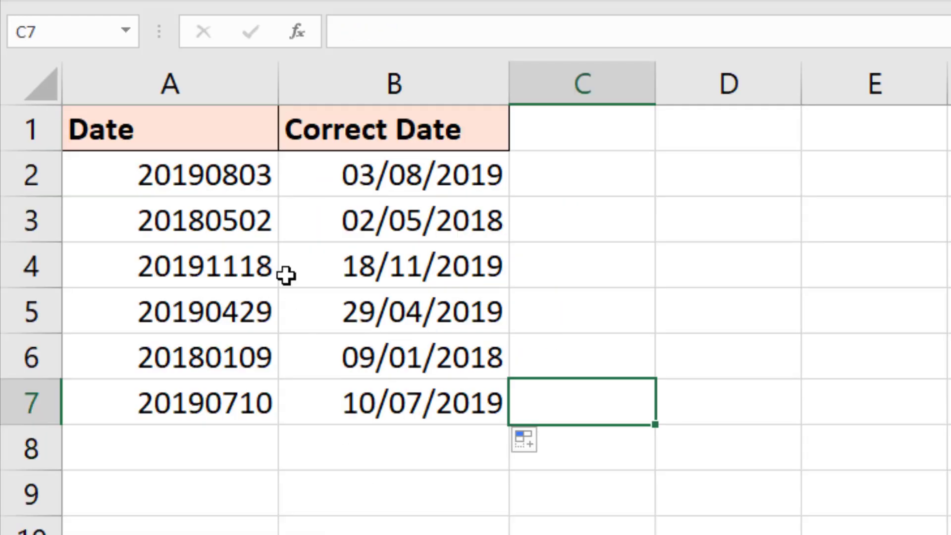
pyautogui.moveTo(237, 178); pyautogui.dragTo(240, 416)
pyautogui.click(393, 533)
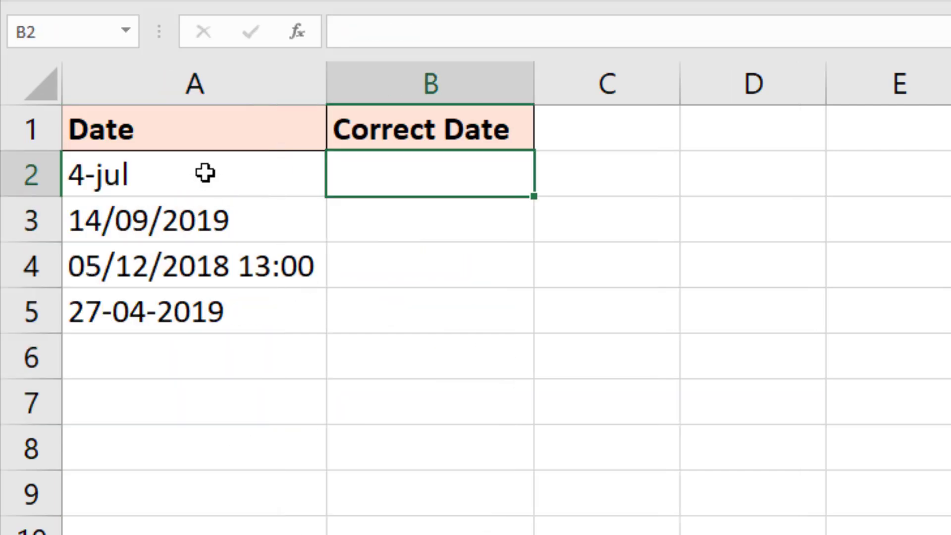
# Step: Select the text dates in A2:A5 and start a =VALUE( formula in B2
pyautogui.moveTo(206, 172); pyautogui.dragTo(204, 314)
pyautogui.click(414, 170)
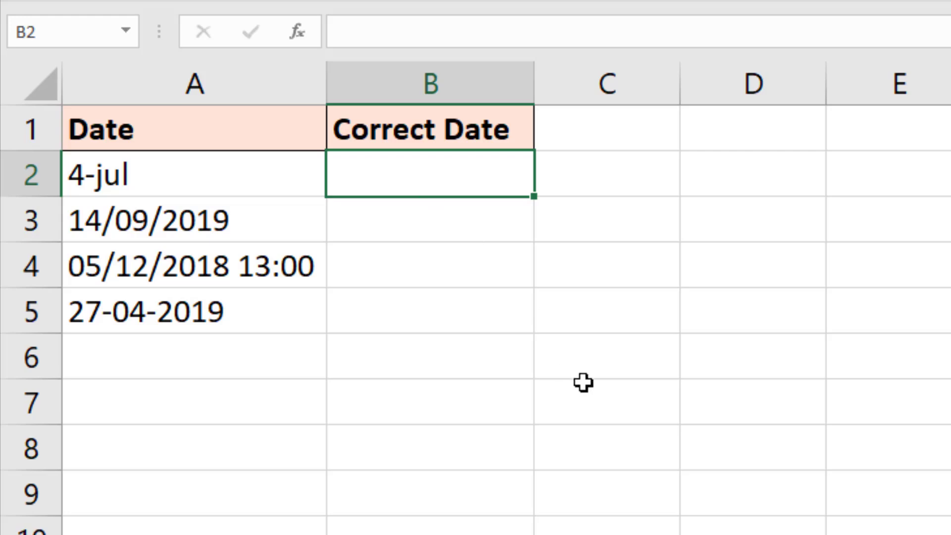
pyautogui.write('=')
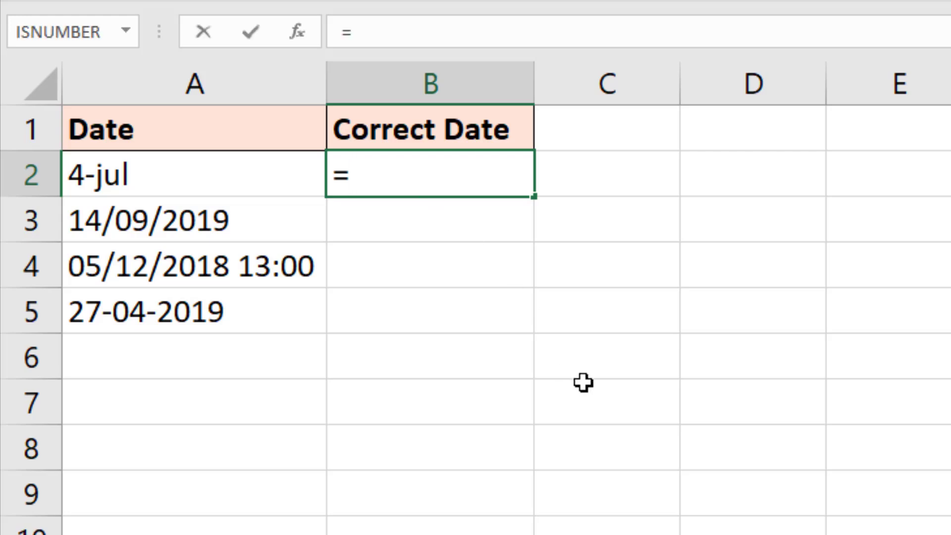
pyautogui.write('va')
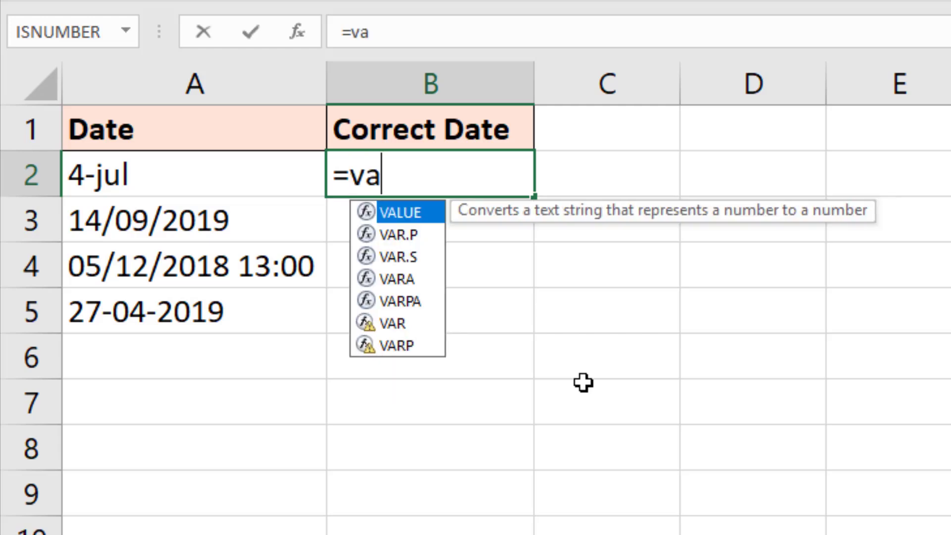
pyautogui.write('lue')
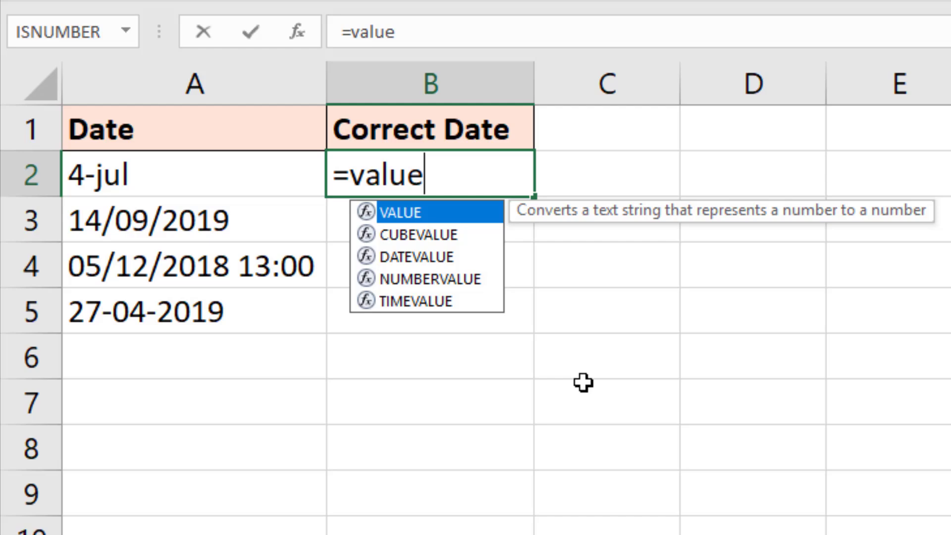
pyautogui.write('(')
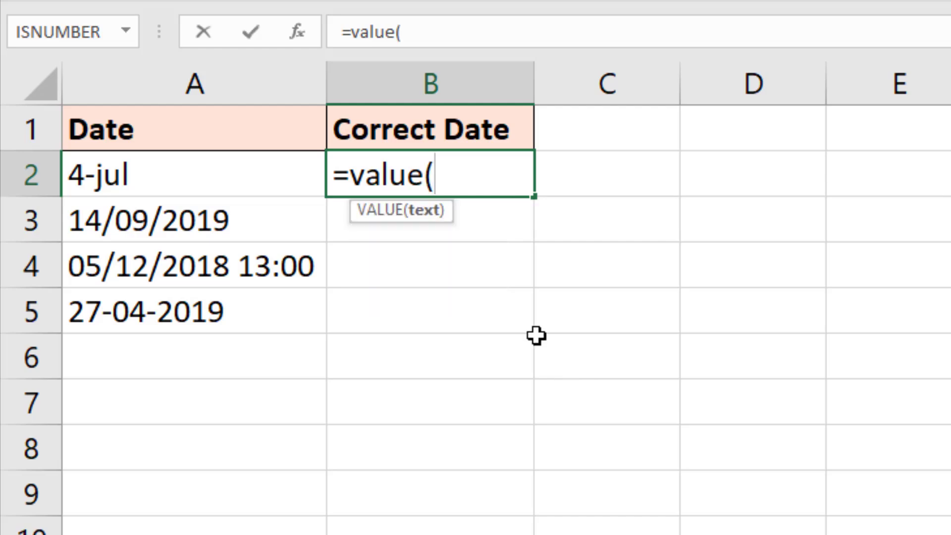
# Step: Complete =VALUE(A2) in B2 and fill it down to B5
pyautogui.click(235, 170)
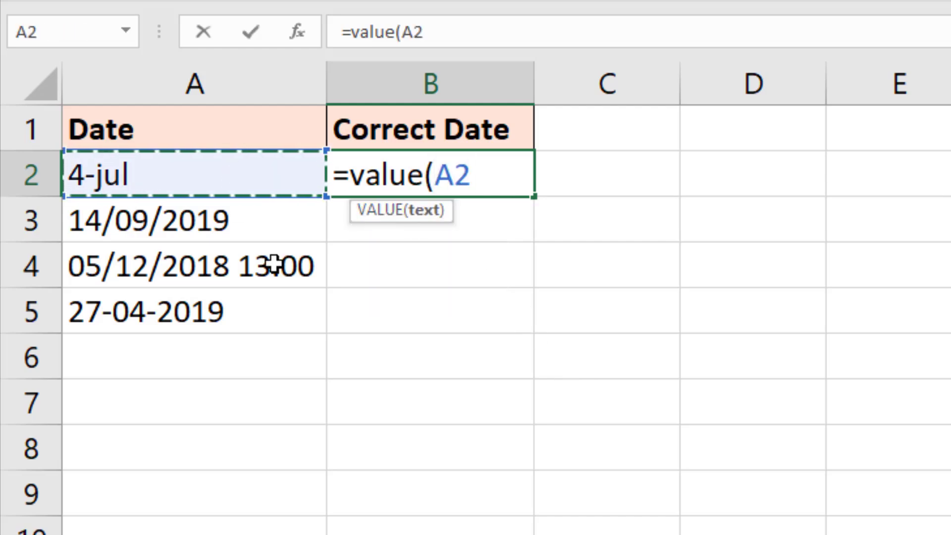
pyautogui.write(')')
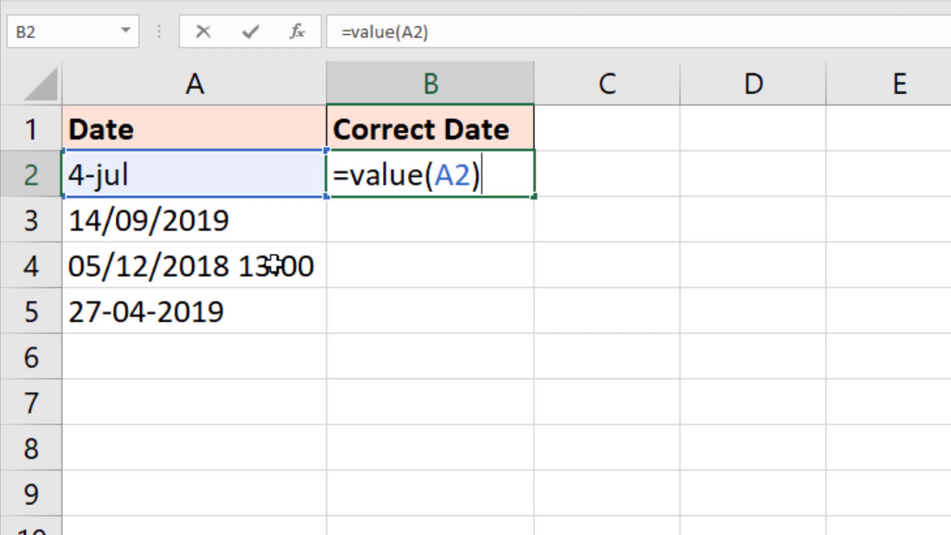
pyautogui.press('Return')
pyautogui.click(460, 186)
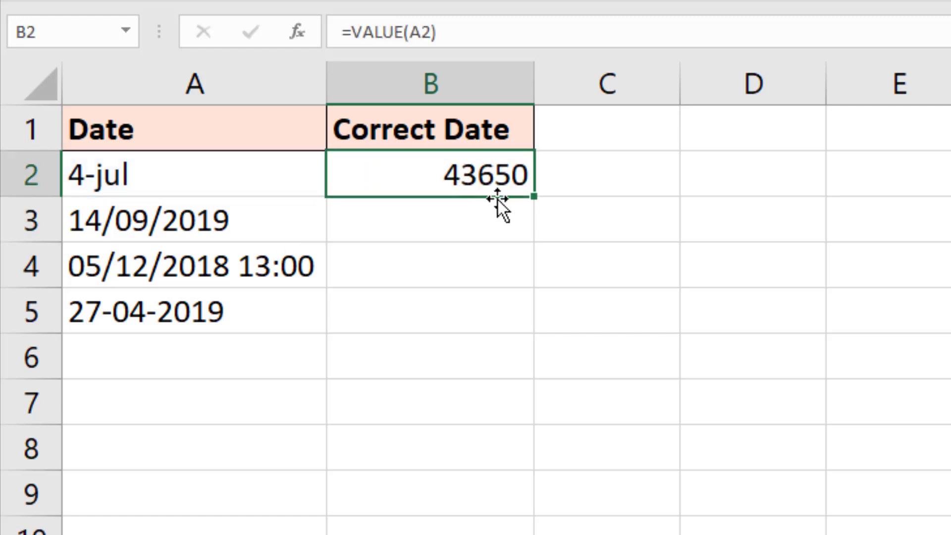
pyautogui.moveTo(537, 204); pyautogui.dragTo(520, 335)
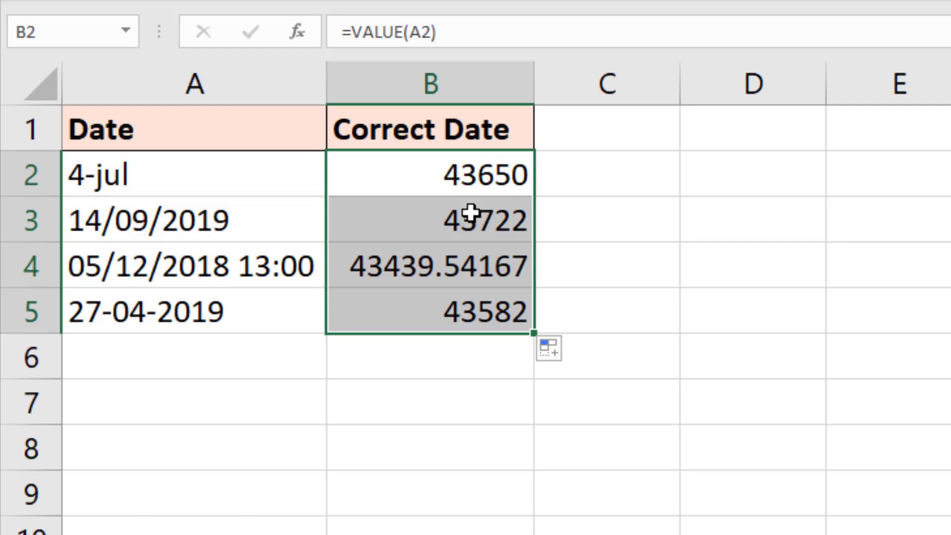
# Step: Inspect B4's VALUE formula for the date-and-time entry, leaving it unchanged
pyautogui.click(473, 263)
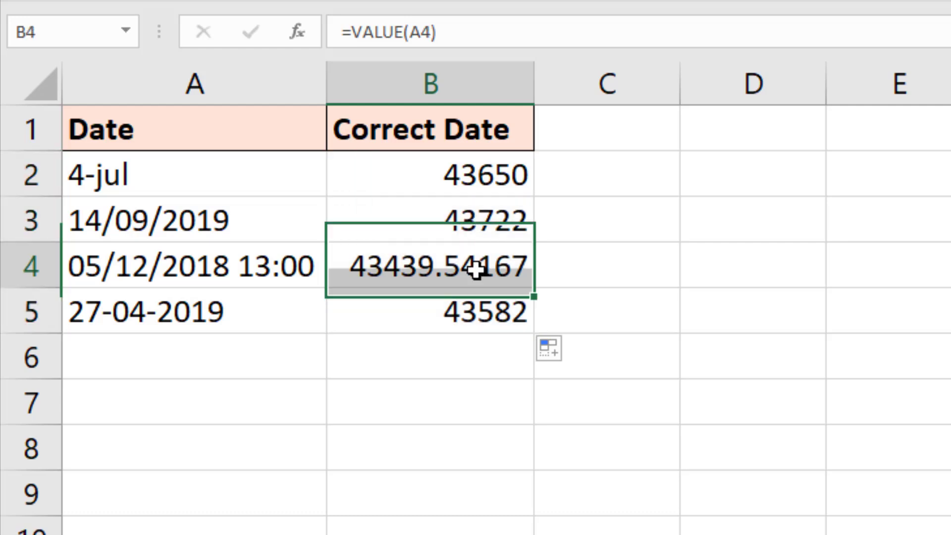
pyautogui.doubleClick(449, 271)
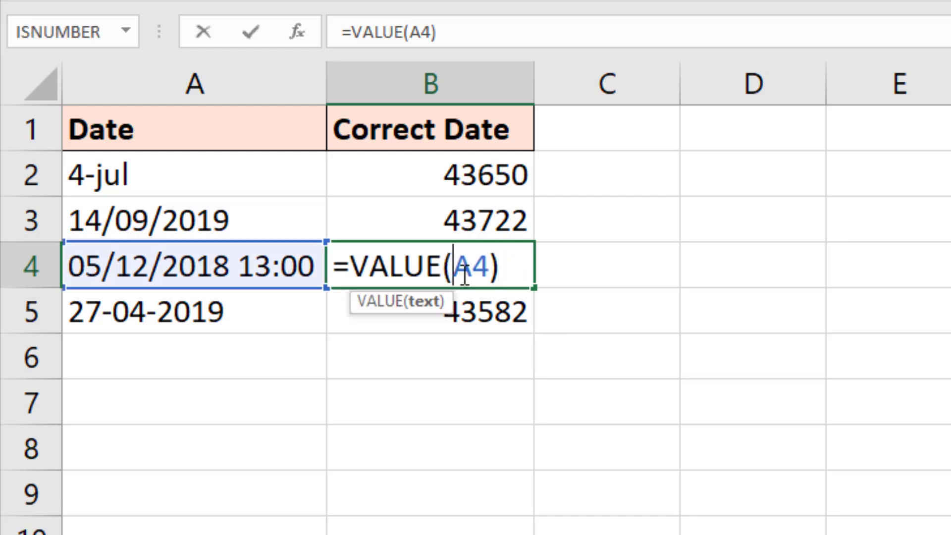
pyautogui.press('Return')
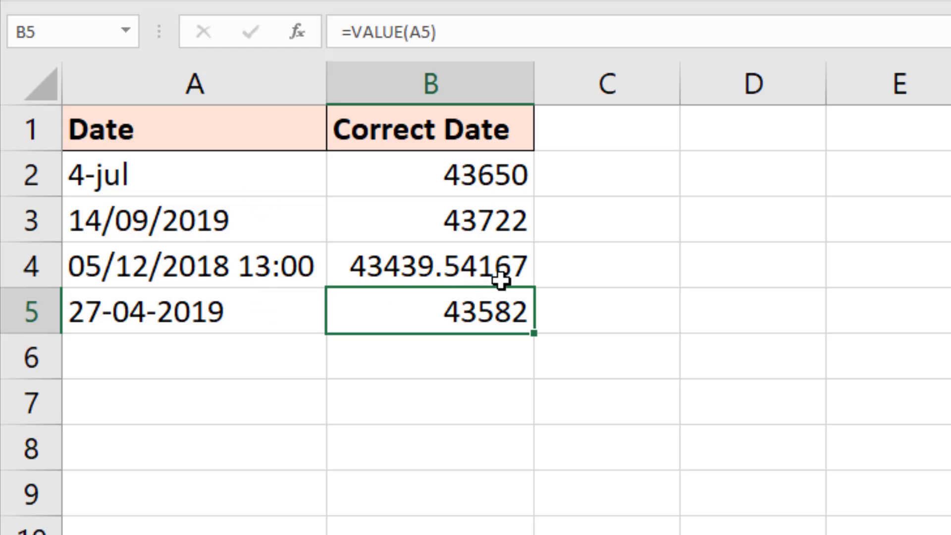
# Step: Format the VALUE results in B2:B5 as Short Date
pyautogui.moveTo(496, 174); pyautogui.dragTo(489, 310)
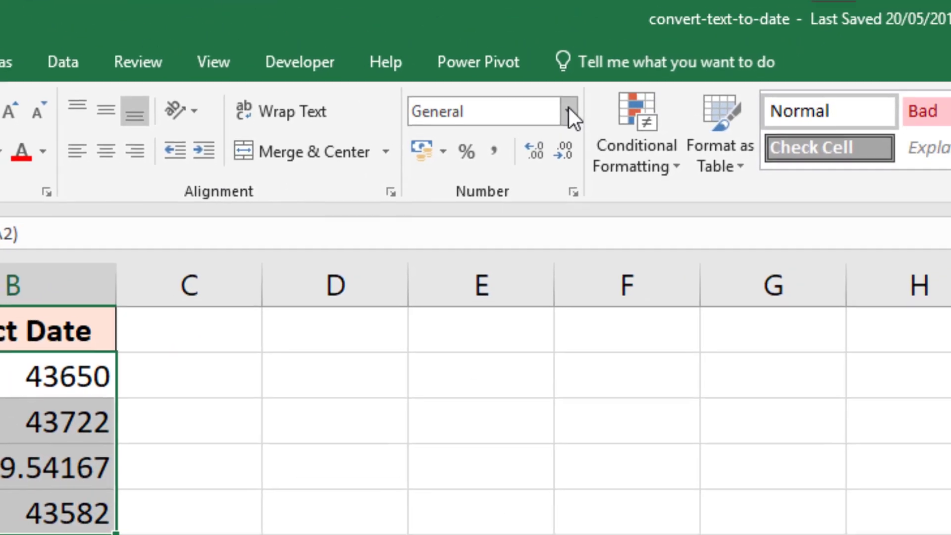
pyautogui.click(565, 113)
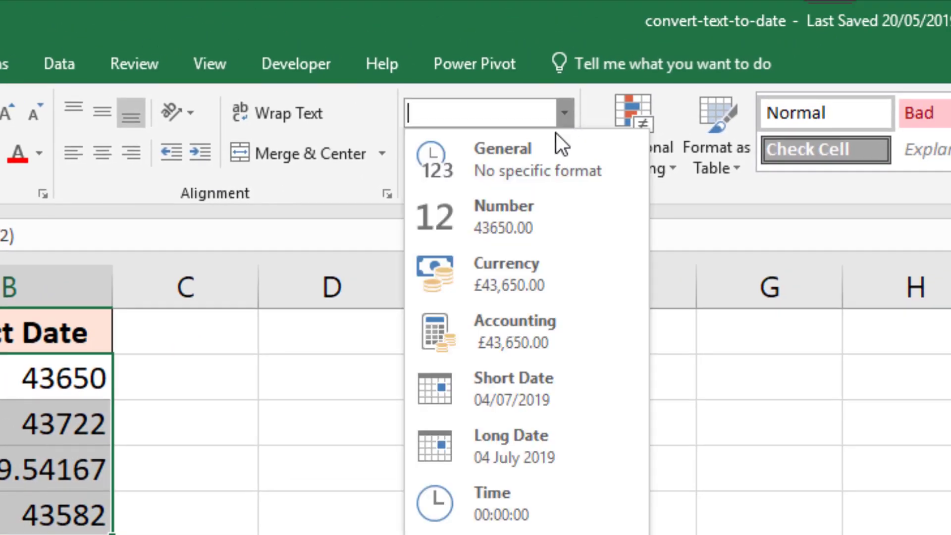
pyautogui.click(533, 387)
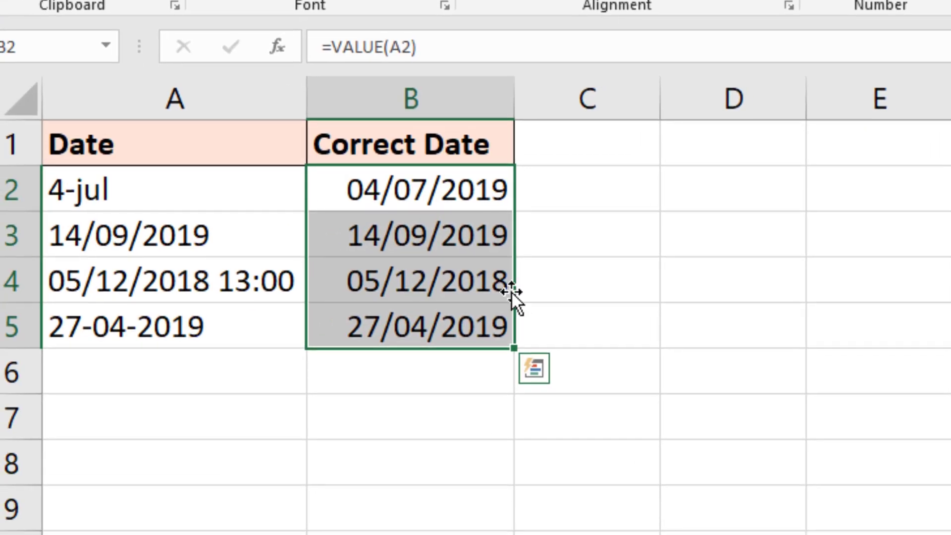
# Step: Show B4 as General to reveal its time fraction, restore Short Date, then reselect B2:B5
pyautogui.click(473, 281)
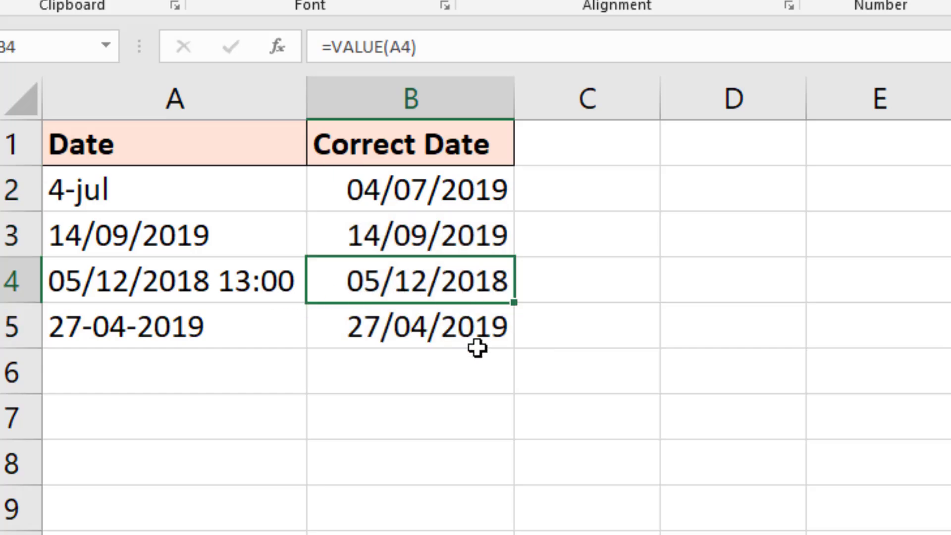
pyautogui.click(926, 37)
pyautogui.click(866, 5)
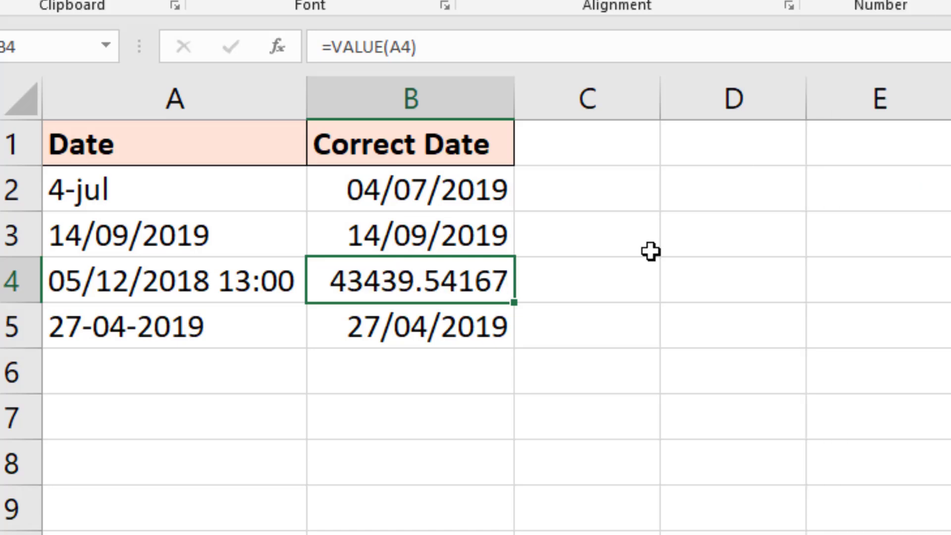
pyautogui.click(931, 3)
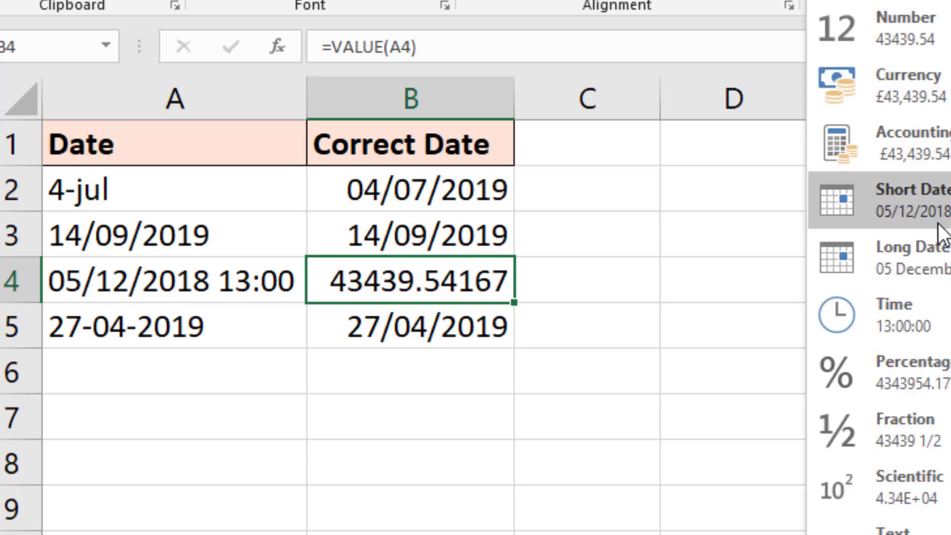
pyautogui.click(870, 203)
pyautogui.click(705, 446)
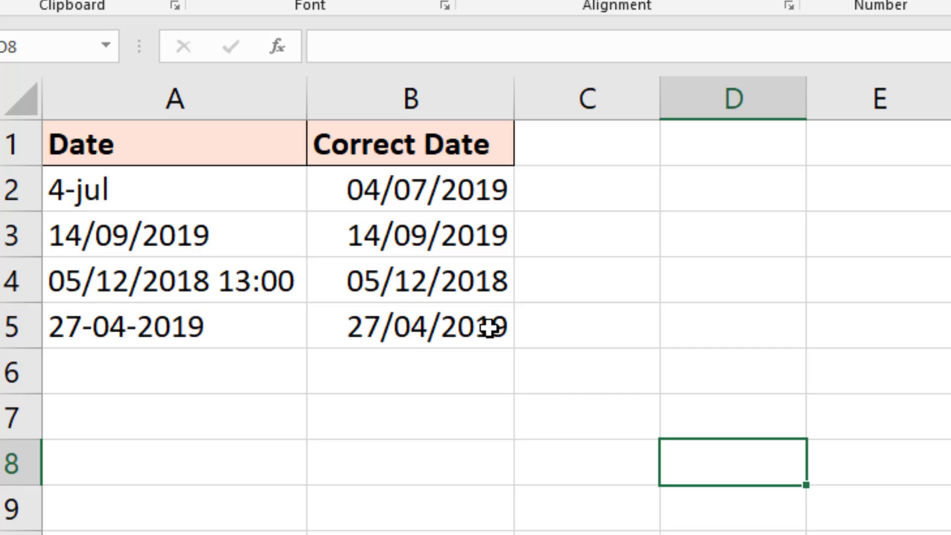
pyautogui.moveTo(486, 186); pyautogui.dragTo(462, 329)
# Step: Clear B2:B5 and enter =DATEVALUE(A2) in B2
pyautogui.press('Delete')
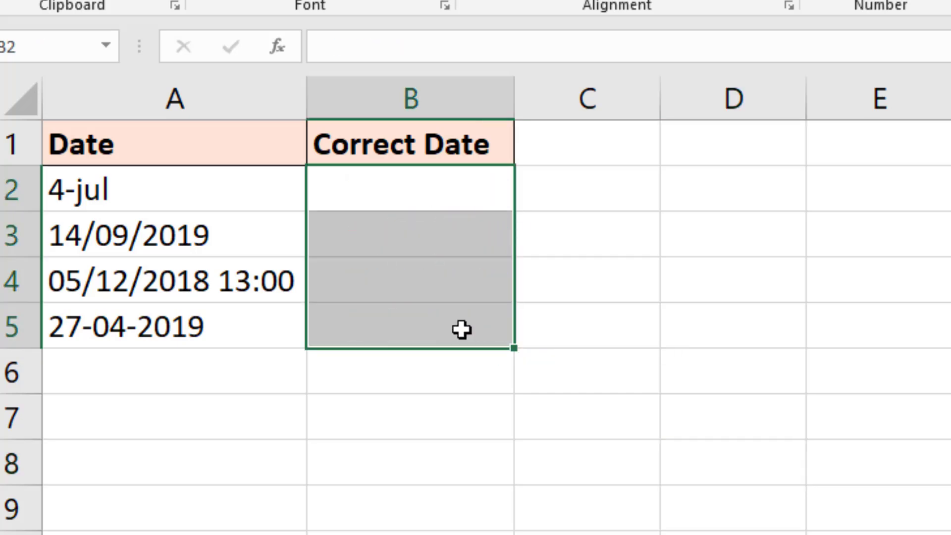
pyautogui.click(452, 191)
pyautogui.write('=date')
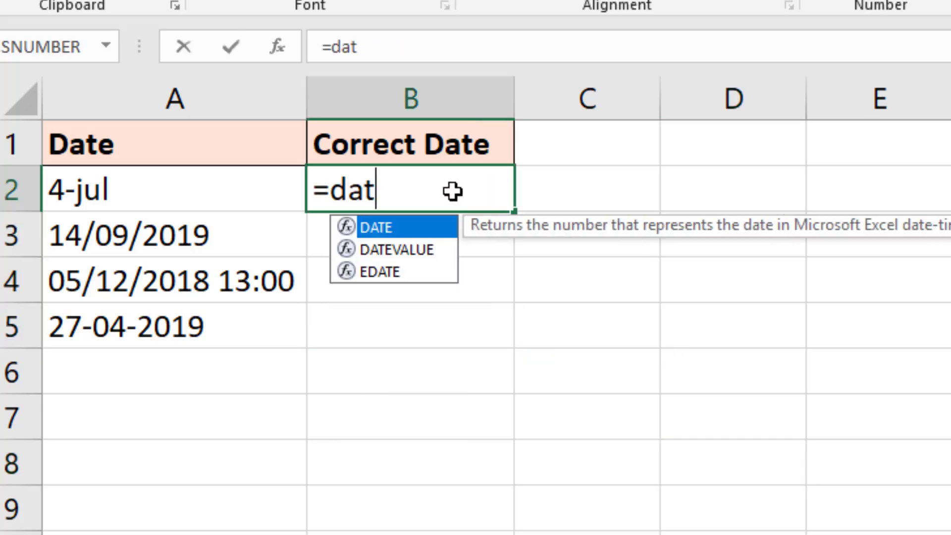
pyautogui.doubleClick(419, 246)
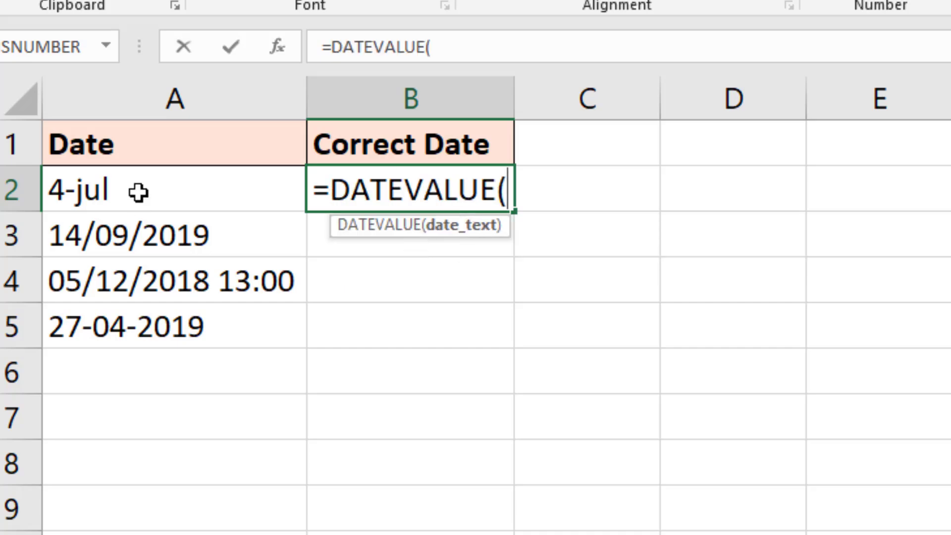
pyautogui.click(133, 191)
pyautogui.write(')')
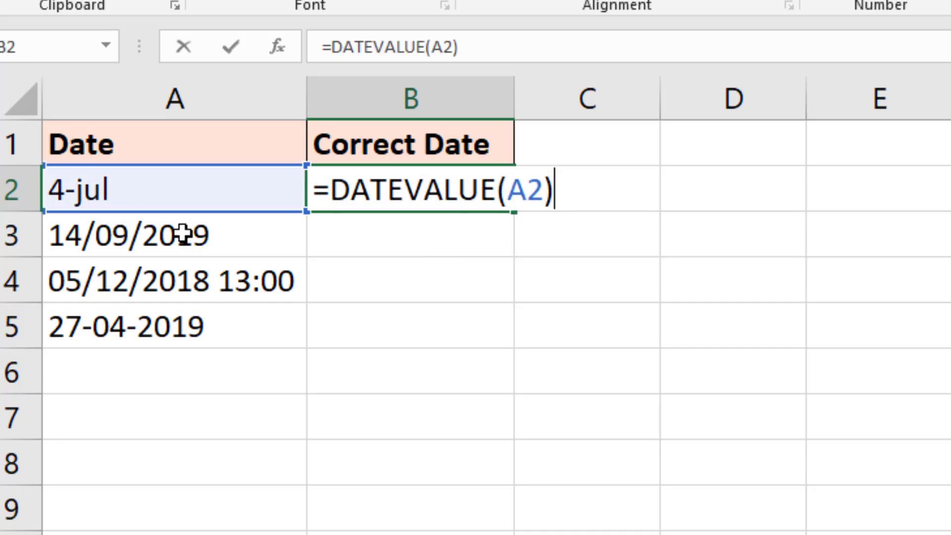
pyautogui.press('Return')
# Step: Clear B2 and reset B2:B5 to General number format
pyautogui.click(411, 193)
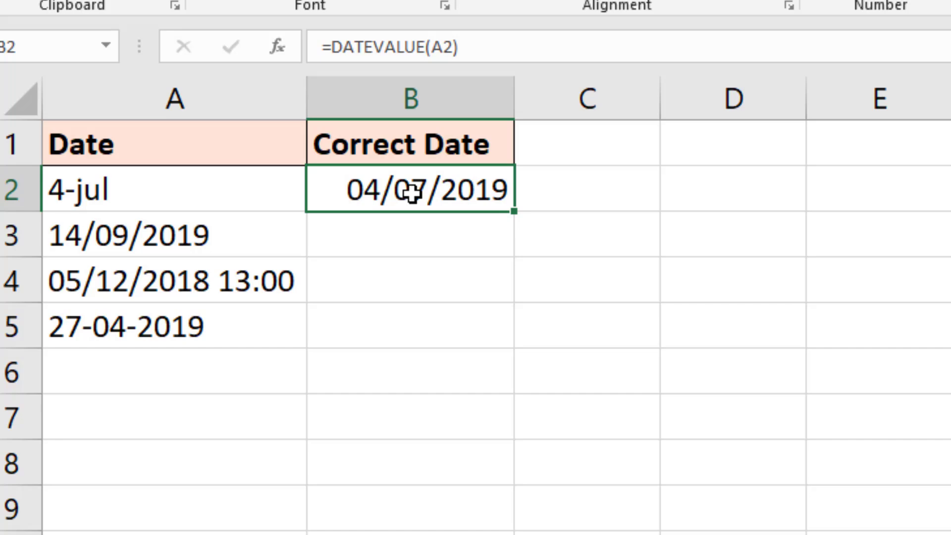
pyautogui.press('Delete')
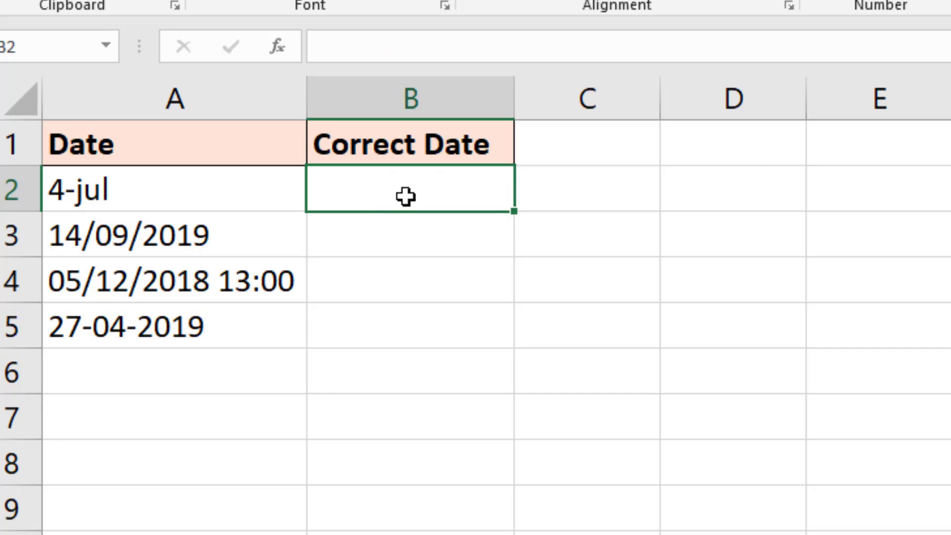
pyautogui.moveTo(403, 195); pyautogui.dragTo(395, 328)
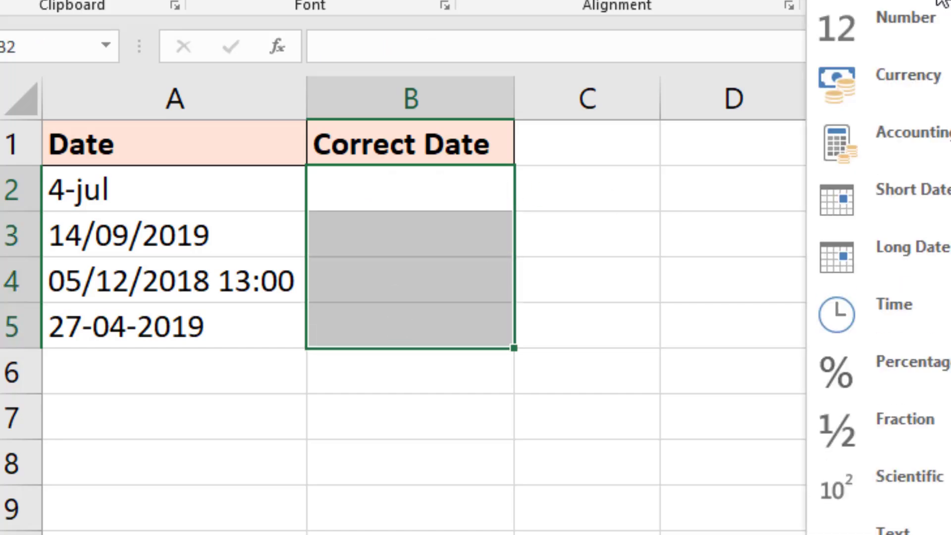
pyautogui.click(470, 208)
# Step: Re-enter =DATEVALUE(A2) in B2, returning the serial number 43650
pyautogui.write('=s')
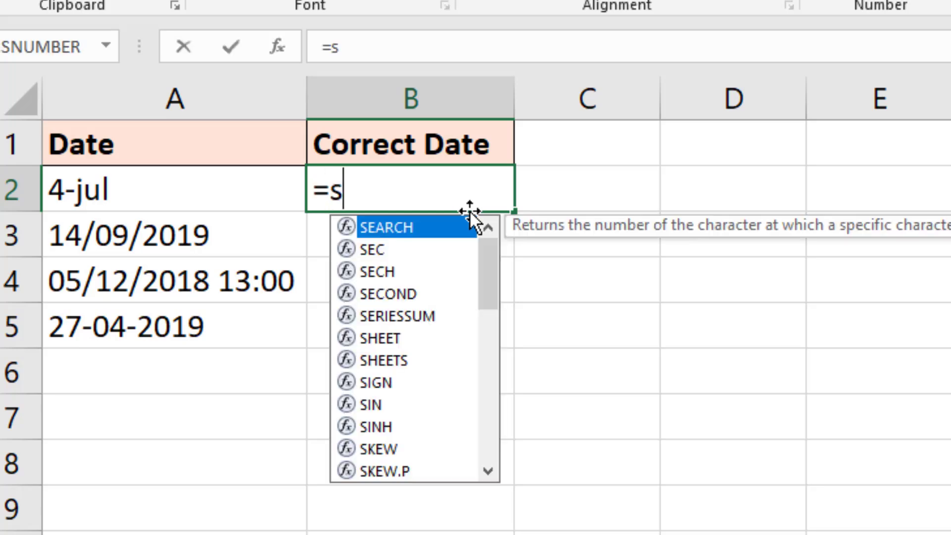
pyautogui.press('BackSpace')
pyautogui.write('date')
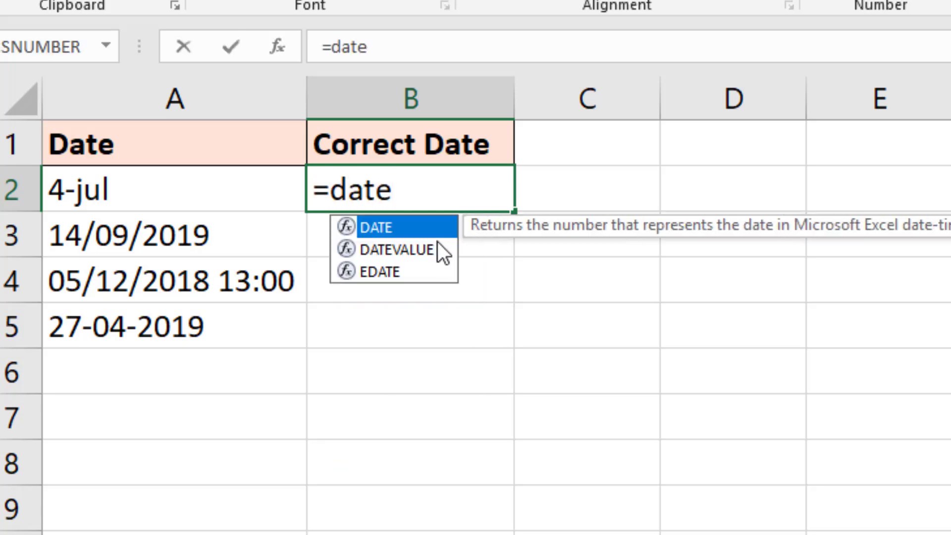
pyautogui.doubleClick(431, 249)
pyautogui.click(258, 184)
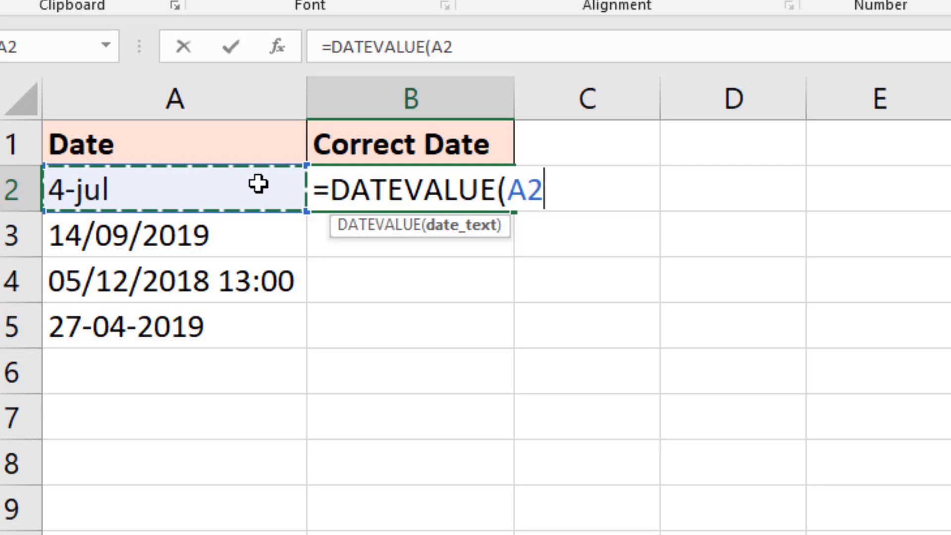
pyautogui.write(')')
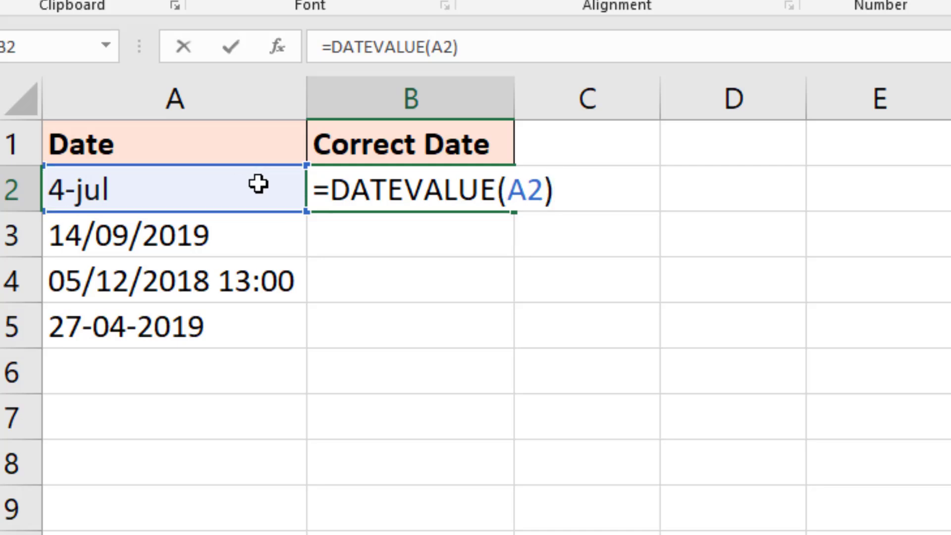
pyautogui.press('Return')
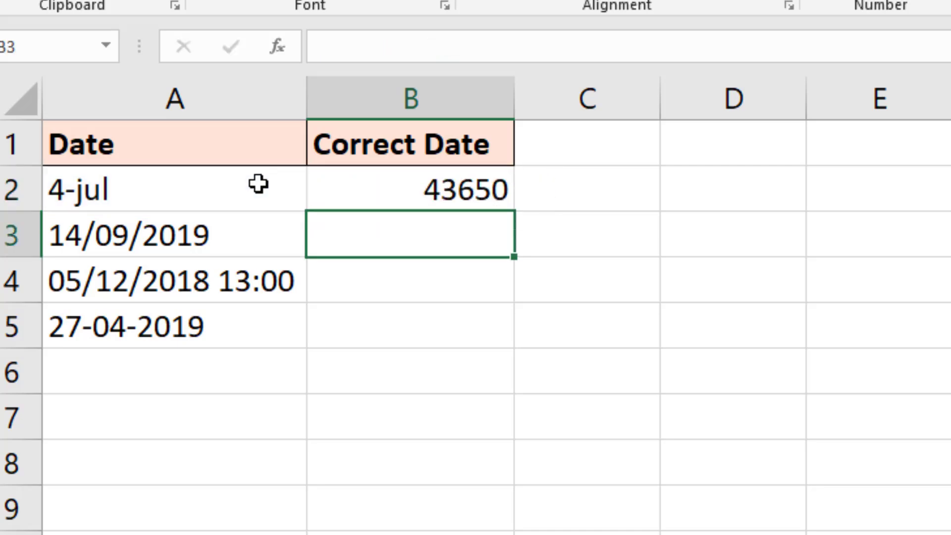
# Step: Fill the DATEVALUE formula from B2 down to B5 and check the date-and-time text in A4
pyautogui.click(433, 193)
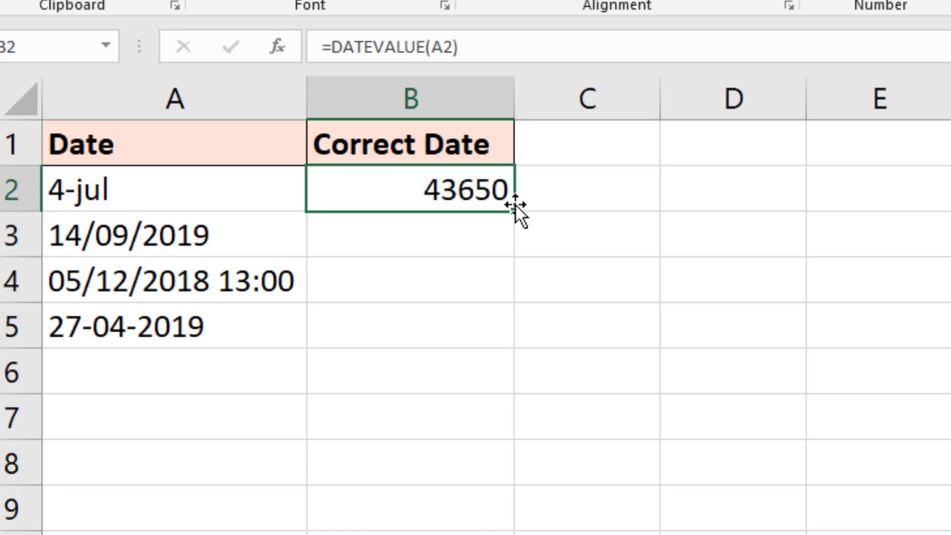
pyautogui.moveTo(516, 216); pyautogui.dragTo(515, 345)
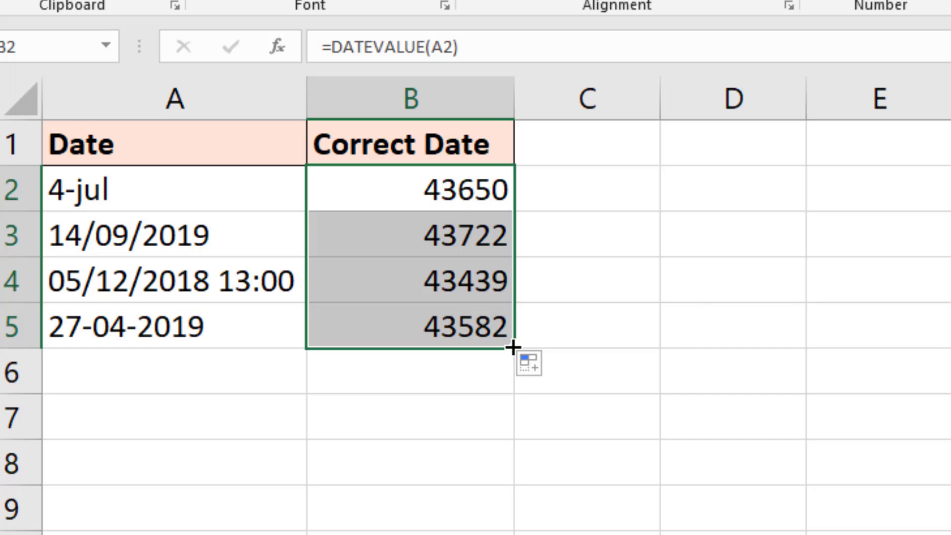
pyautogui.click(498, 435)
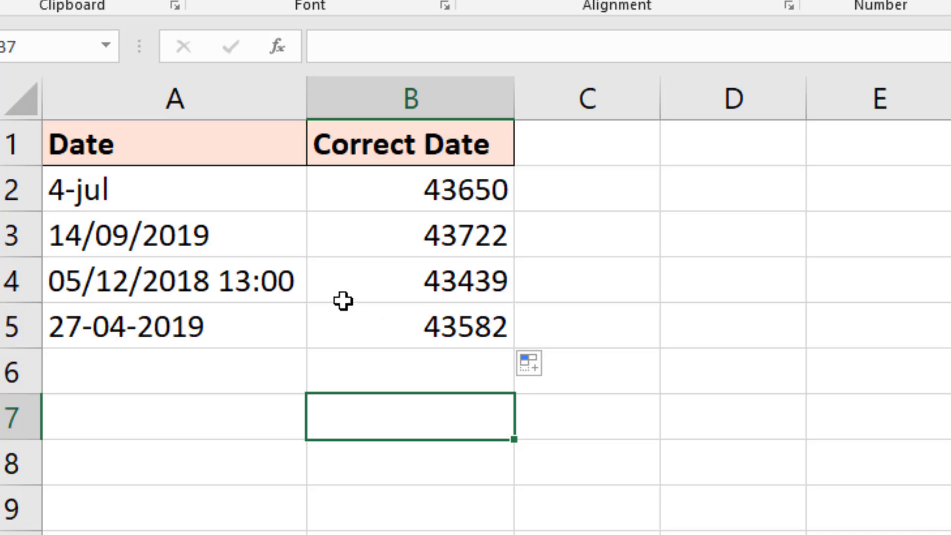
pyautogui.click(255, 280)
# Step: Format B2:B5 as Short Date, showing 04/07/2019 through 27/04/2019
pyautogui.click(452, 195)
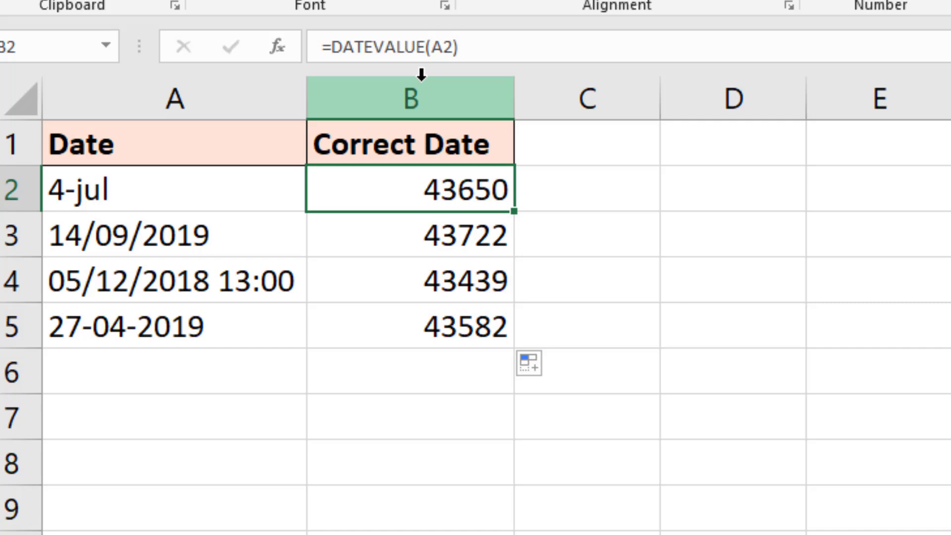
pyautogui.moveTo(422, 193); pyautogui.dragTo(421, 357)
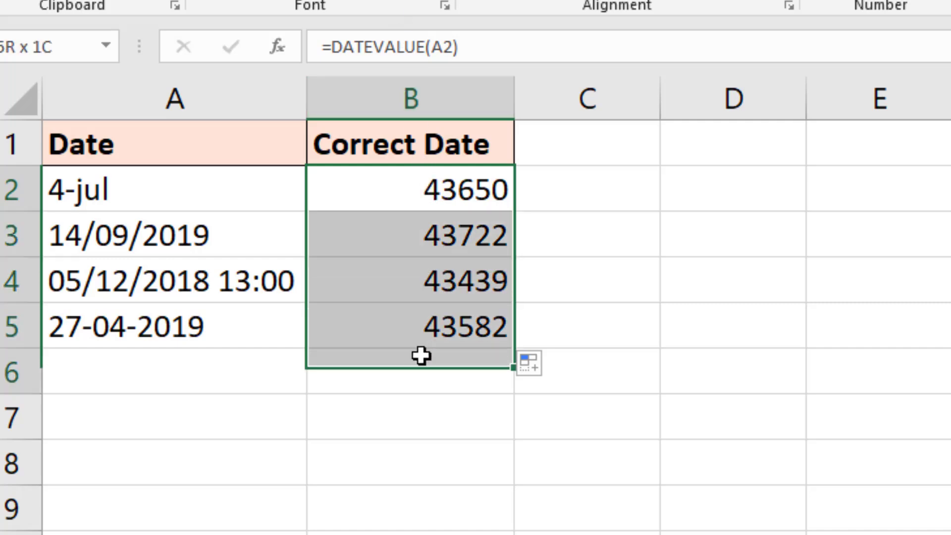
pyautogui.moveTo(455, 266); pyautogui.dragTo(472, 330)
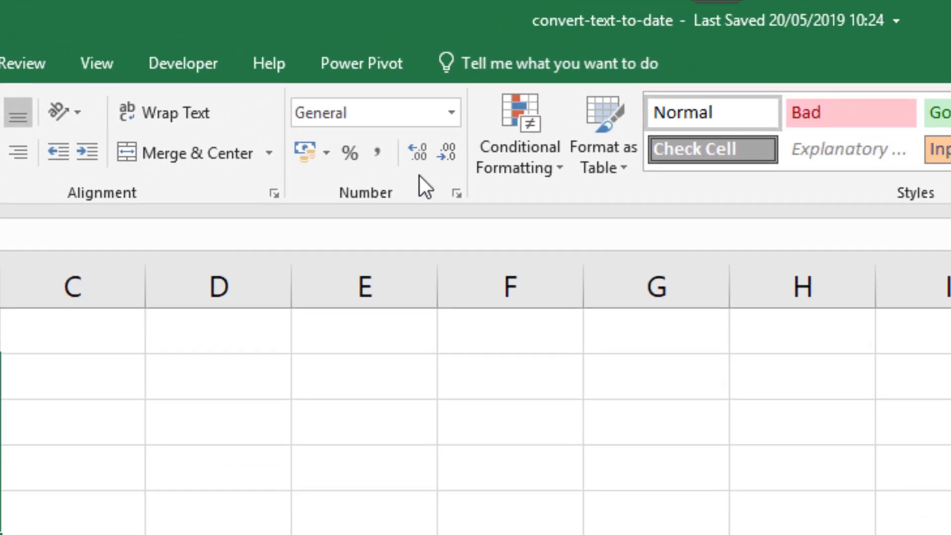
pyautogui.click(459, 117)
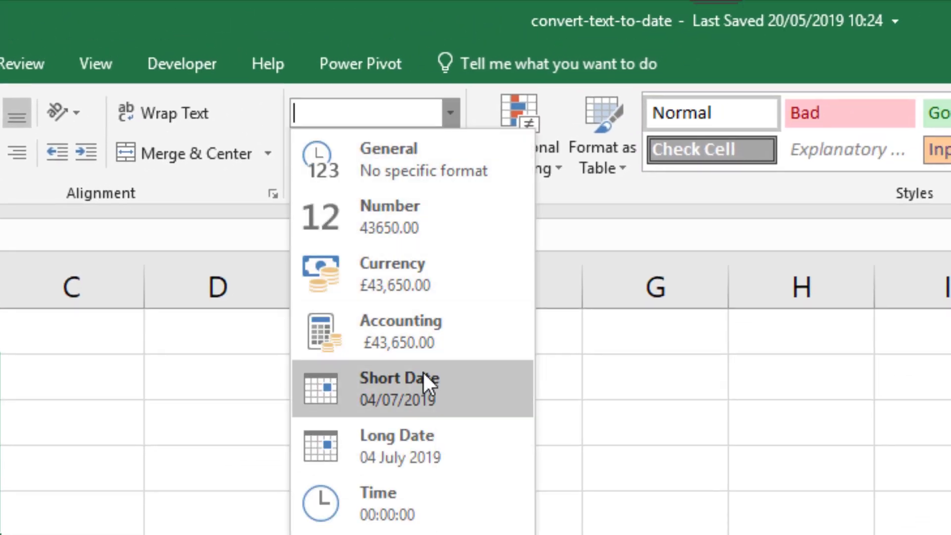
pyautogui.click(421, 391)
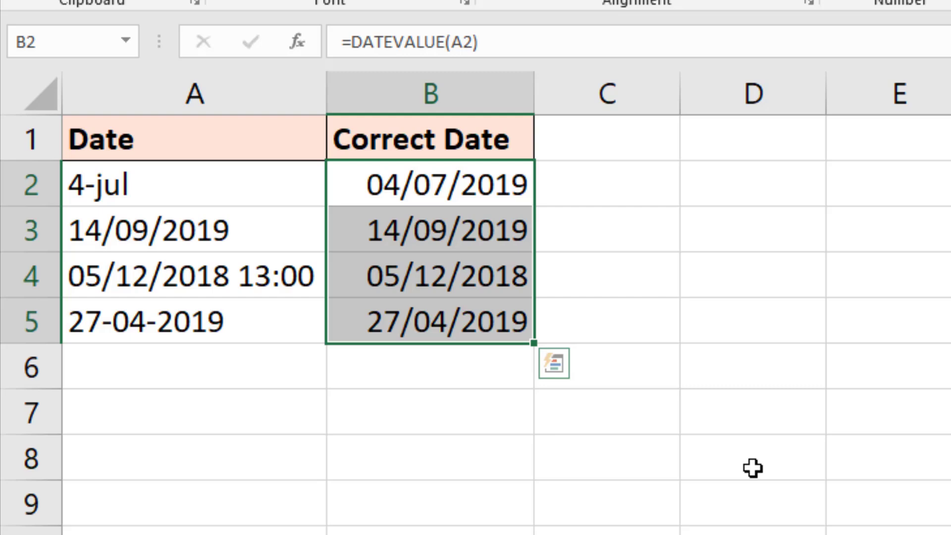
pyautogui.click(753, 468)
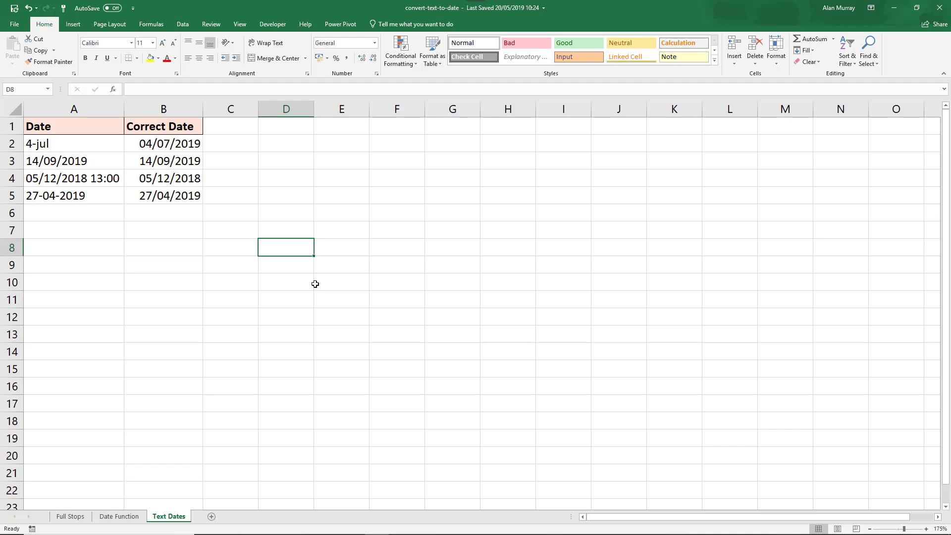
pyautogui.click(316, 285)
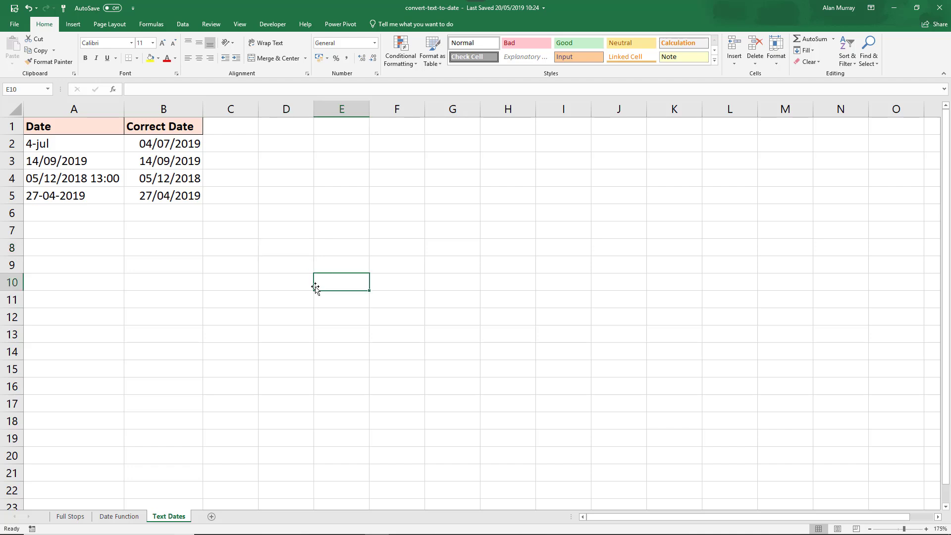